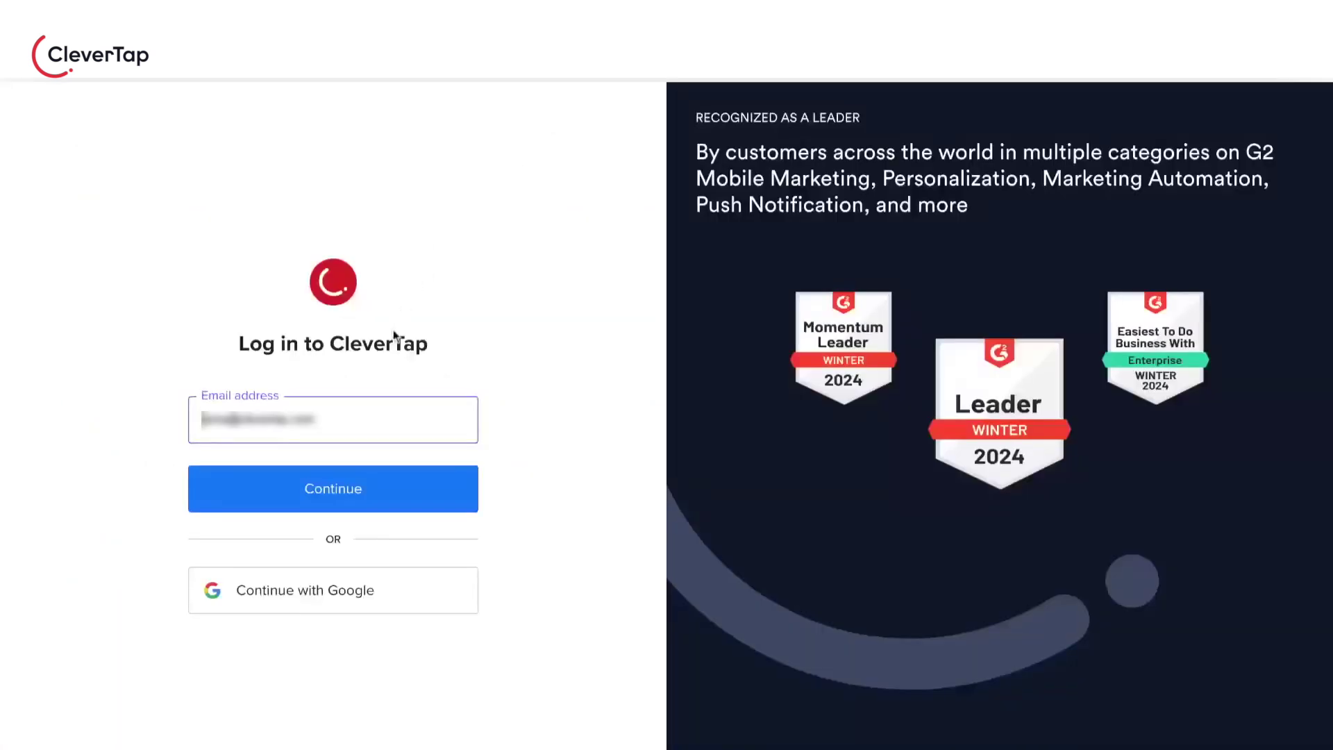
Sign in, go to Campaigns, and start a new Push Notifications campaign
click(338, 479)
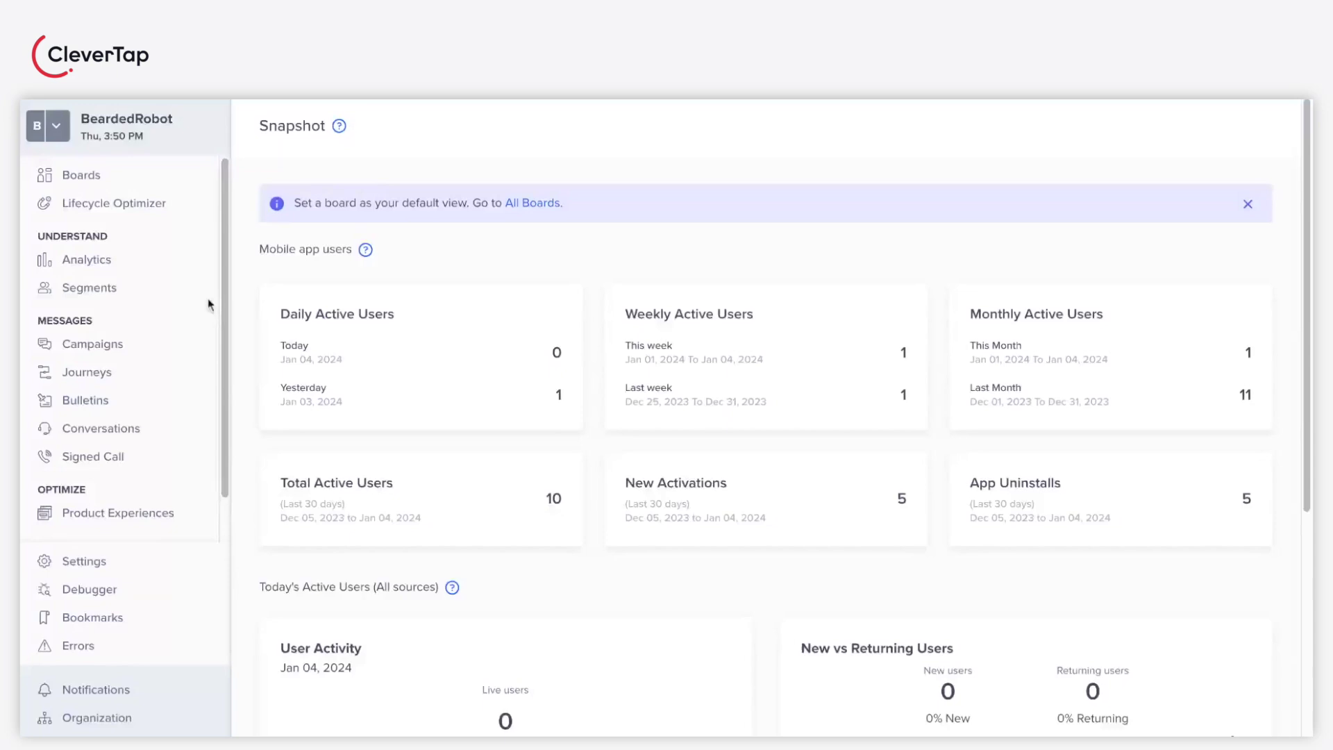
click(99, 350)
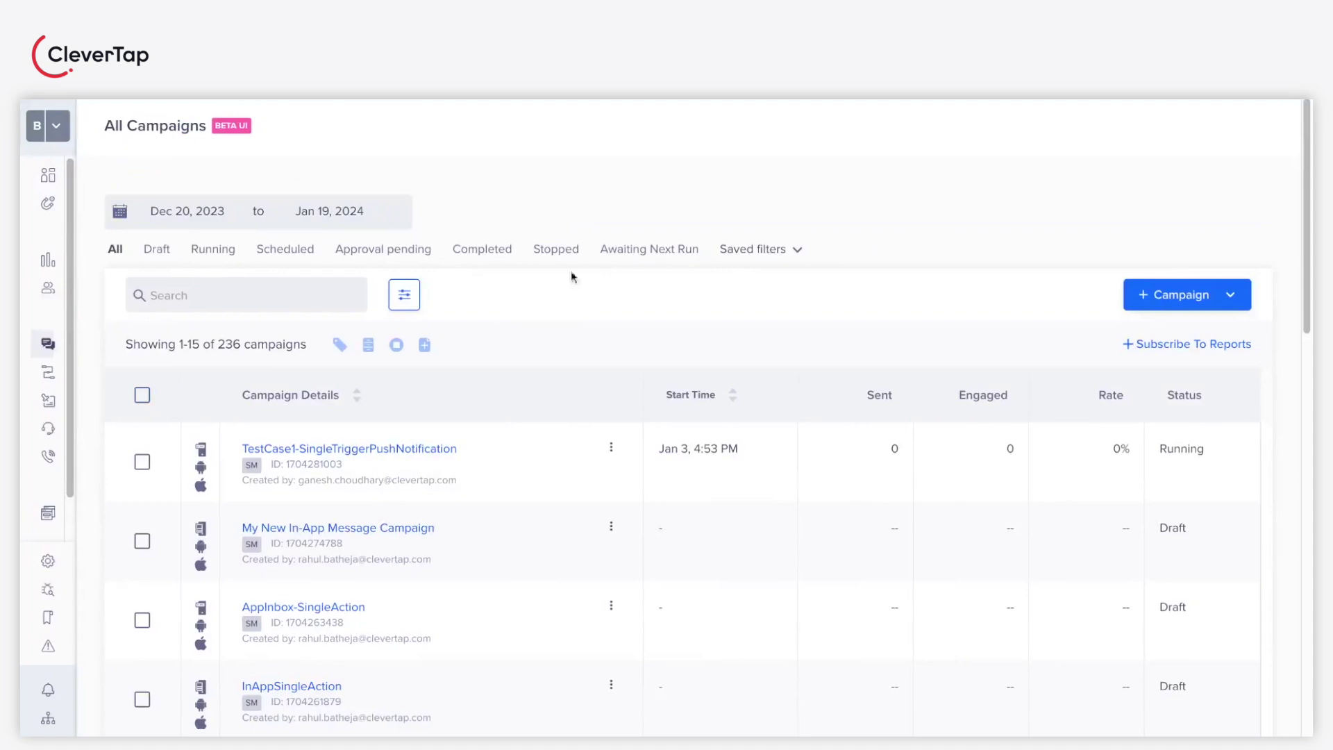
click(1226, 296)
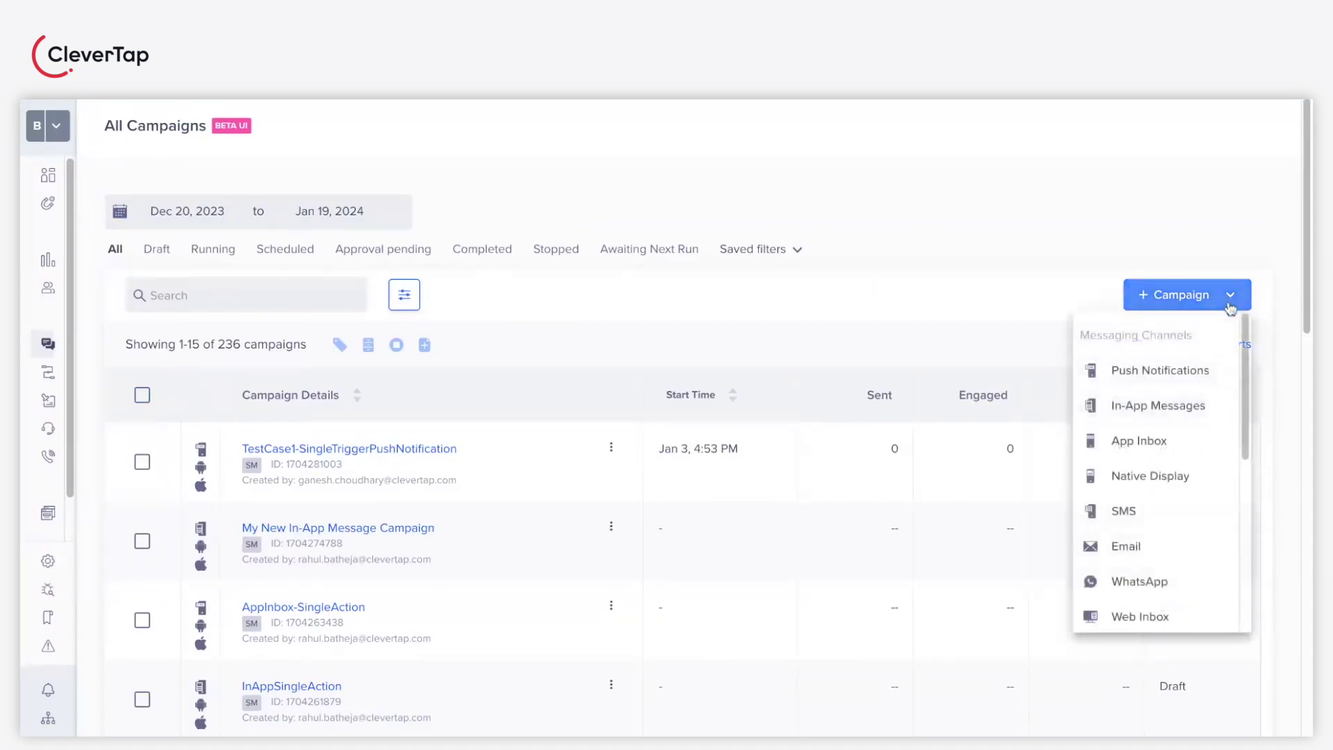
click(1163, 374)
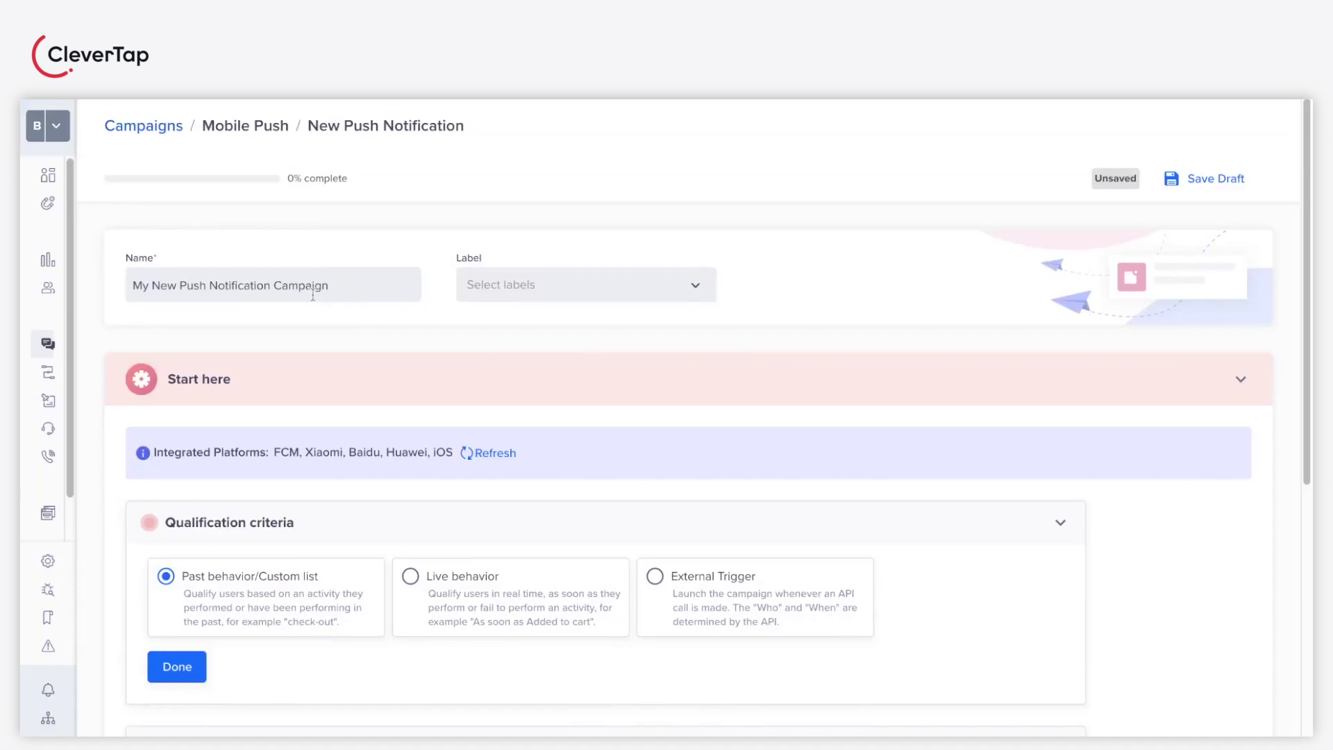
Replace the default campaign name with '50% OFF on New Year's eve'
triple_click(313, 295)
key(BackSpace)
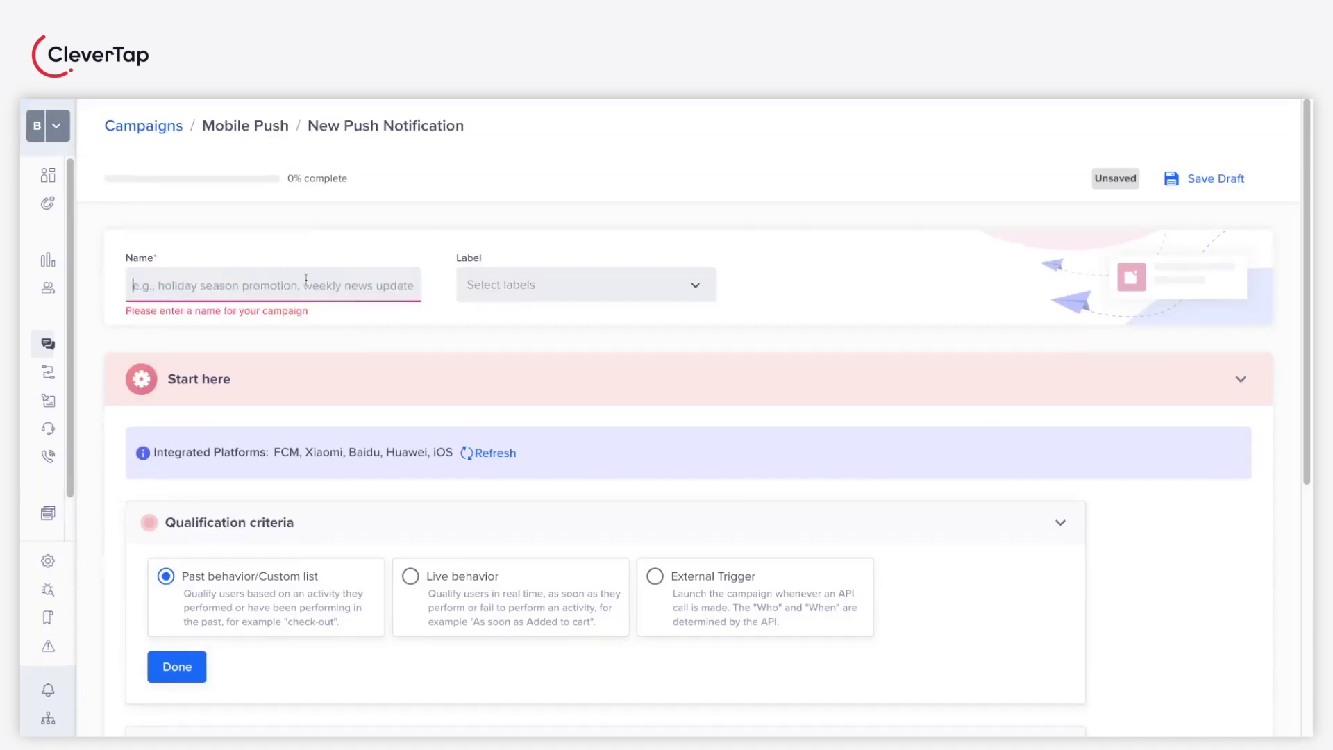
text(50% OFF )
text(on New Year's eve)
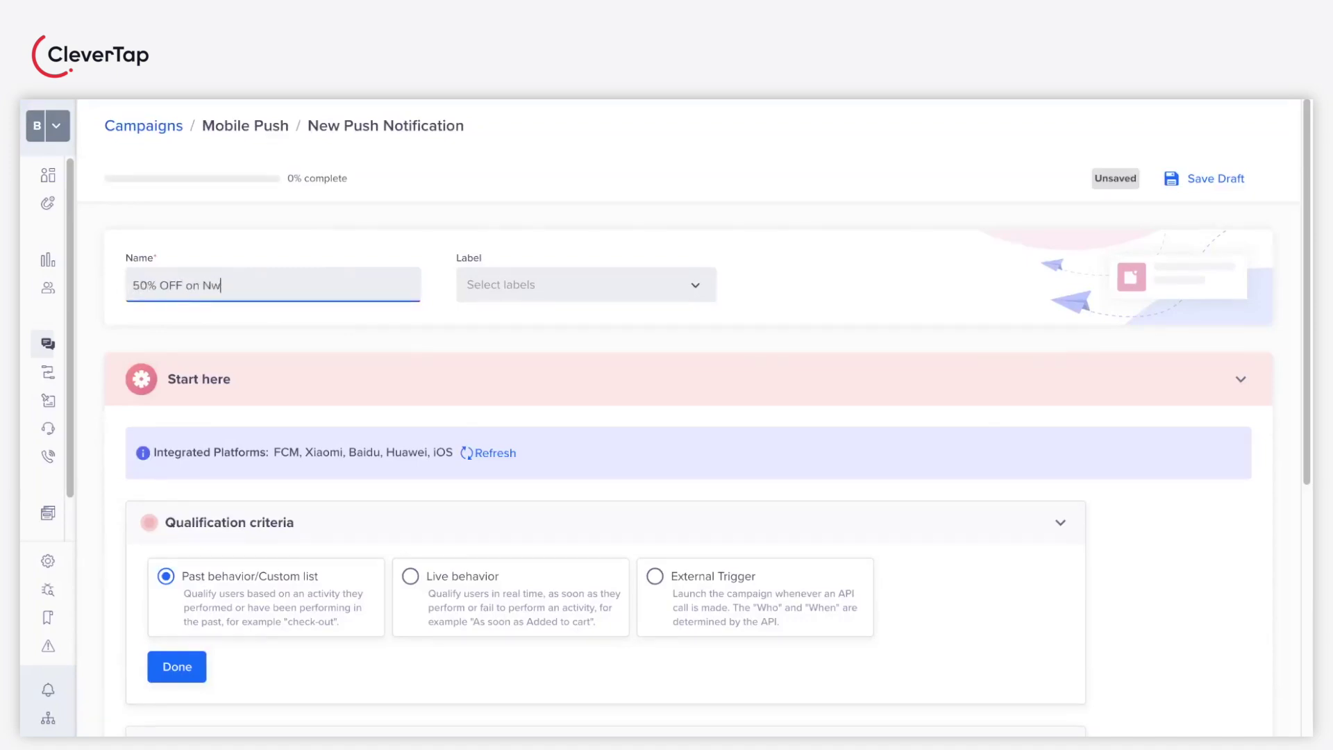
scroll(464, 345, down, 3)
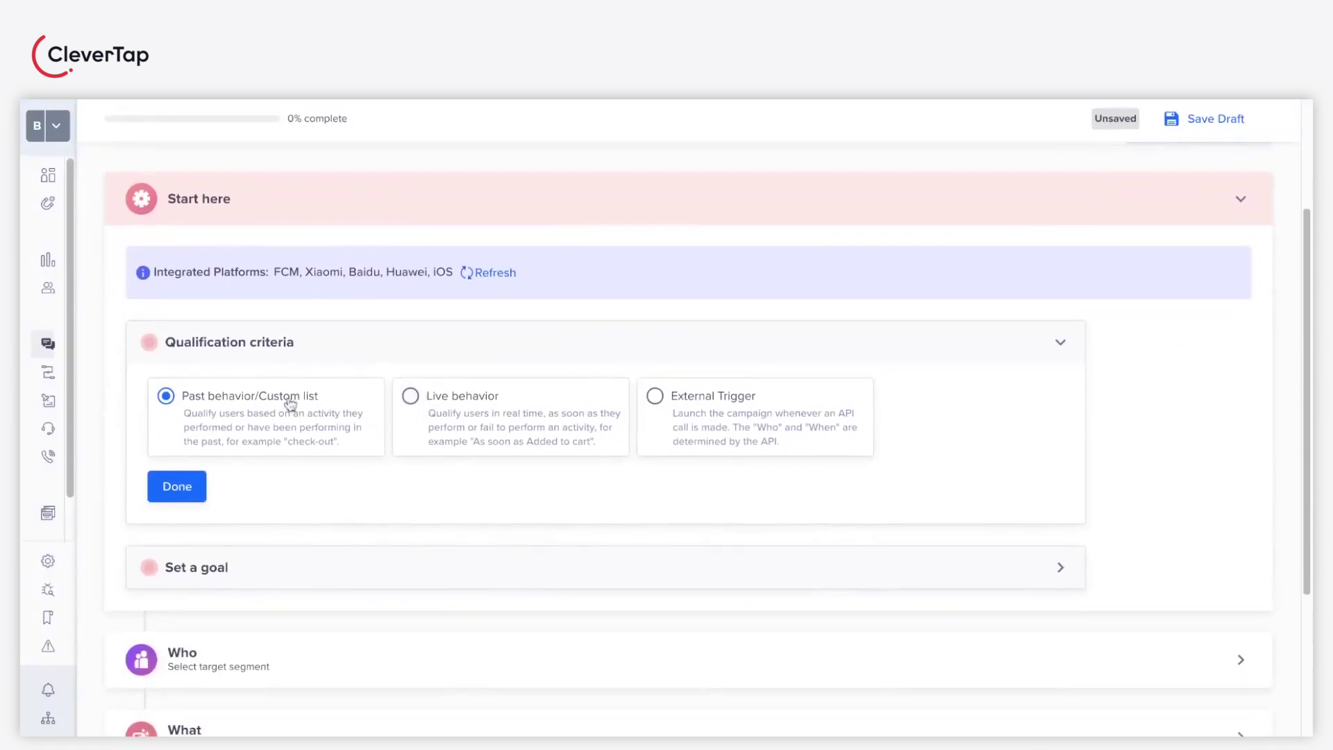
scroll(290, 404, down, 4)
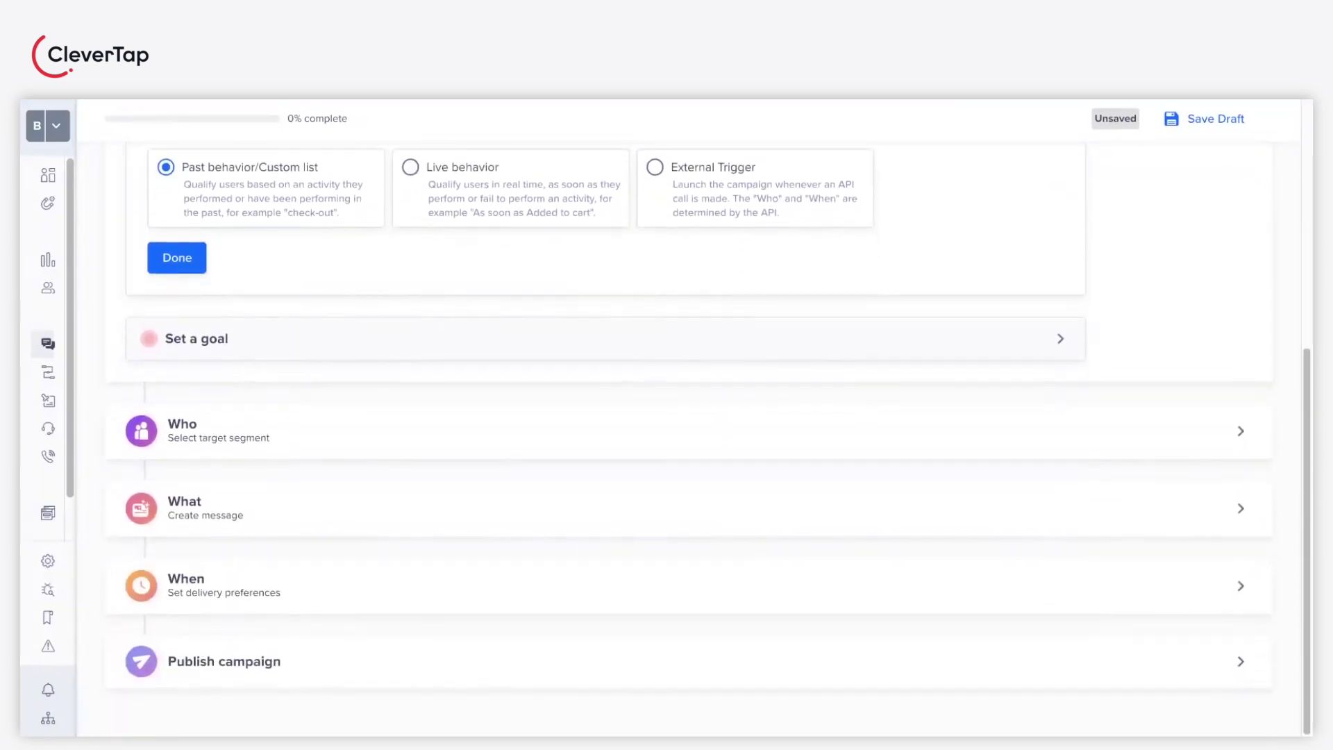
Confirm past-behaviour qualification and choose Product Viewed as the target event
click(177, 258)
click(217, 476)
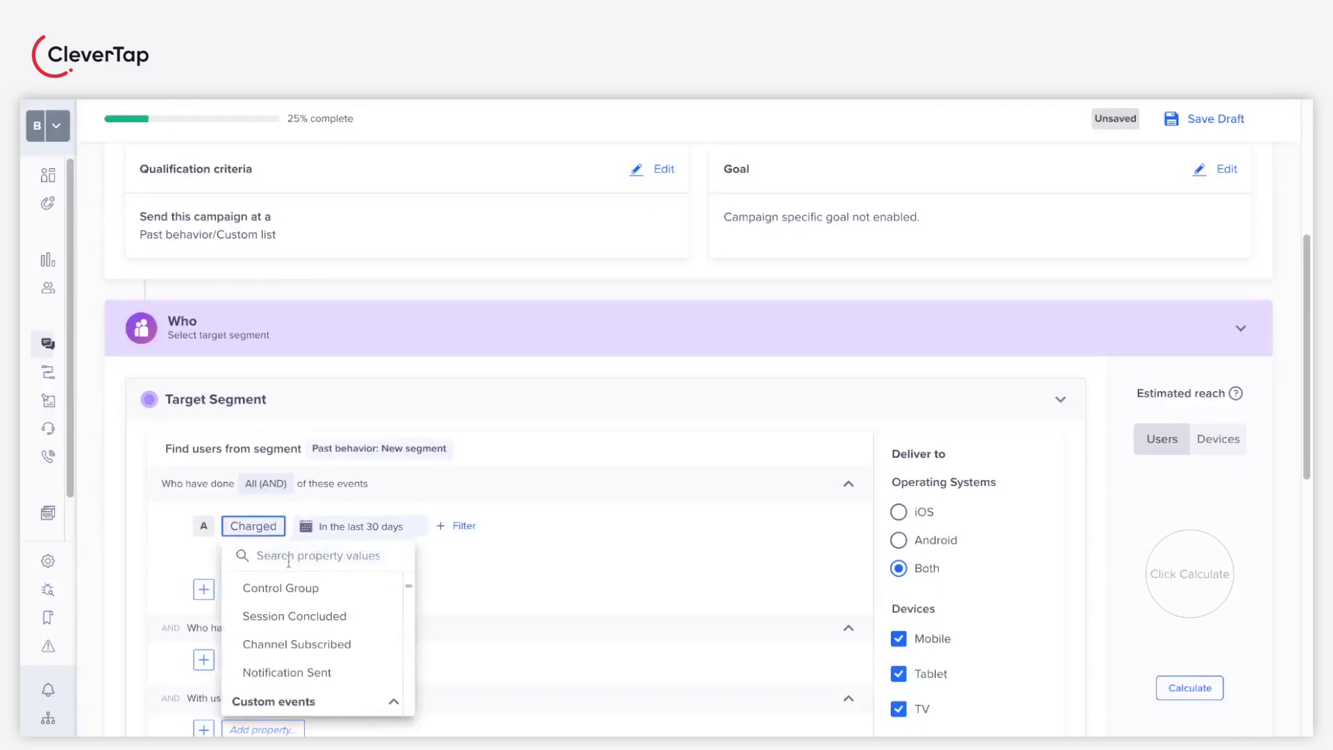
text(Product Vi)
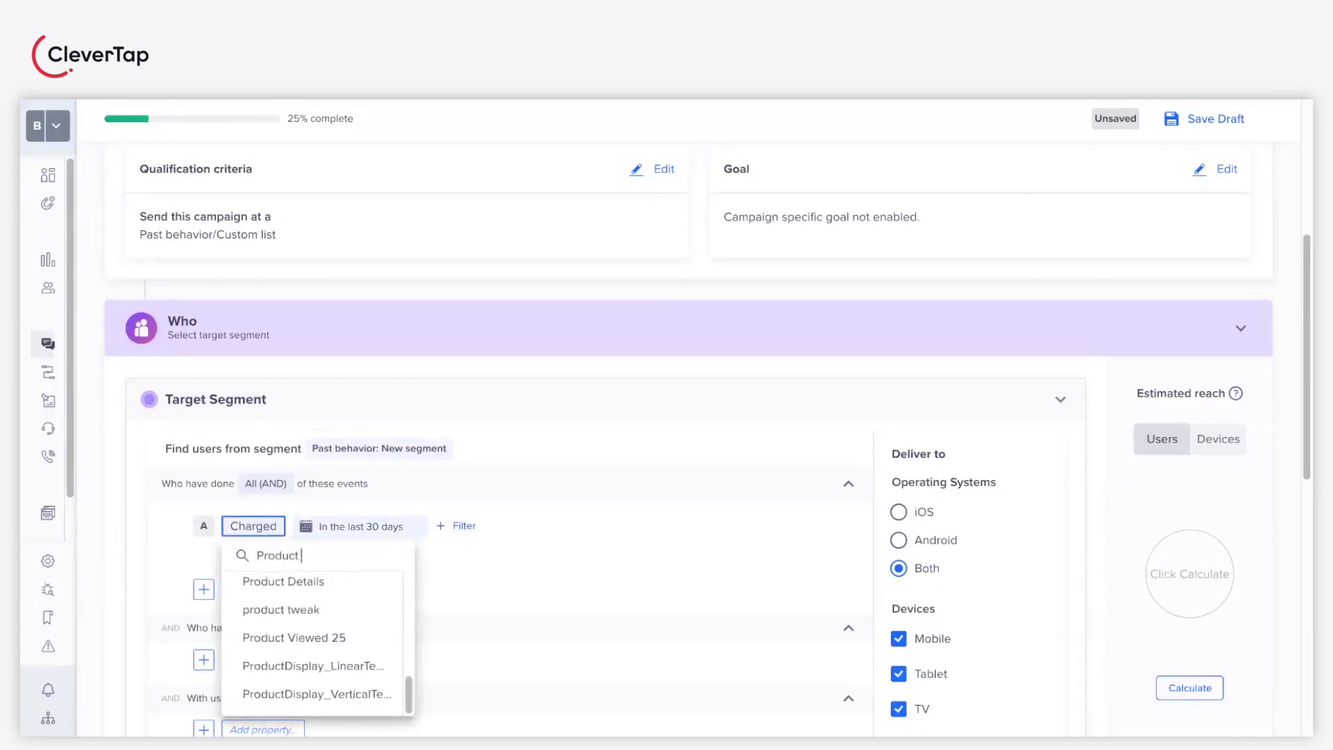
click(279, 583)
Limit the event to the last 24 hours, then confirm the segment and the 5% control group
click(417, 536)
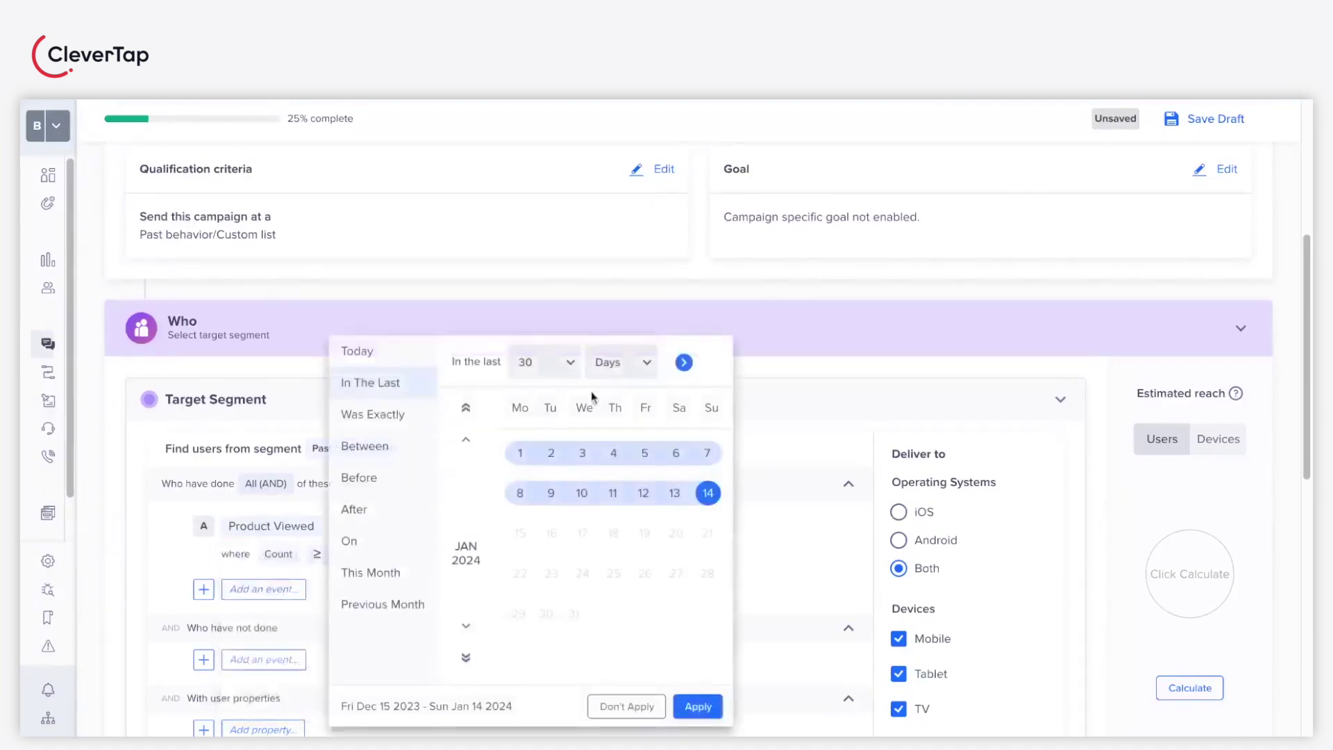
click(620, 376)
click(616, 438)
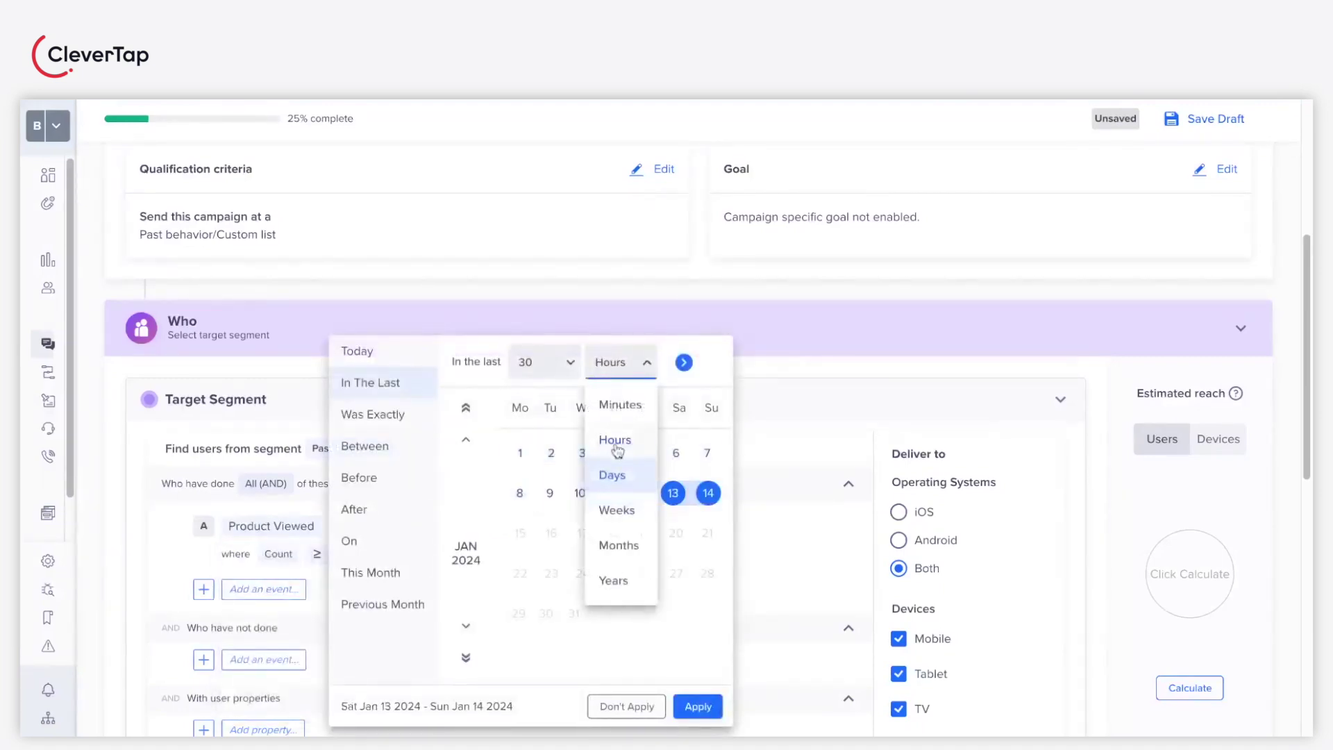
click(543, 364)
click(529, 481)
click(698, 706)
scroll(640, 581, down, 6)
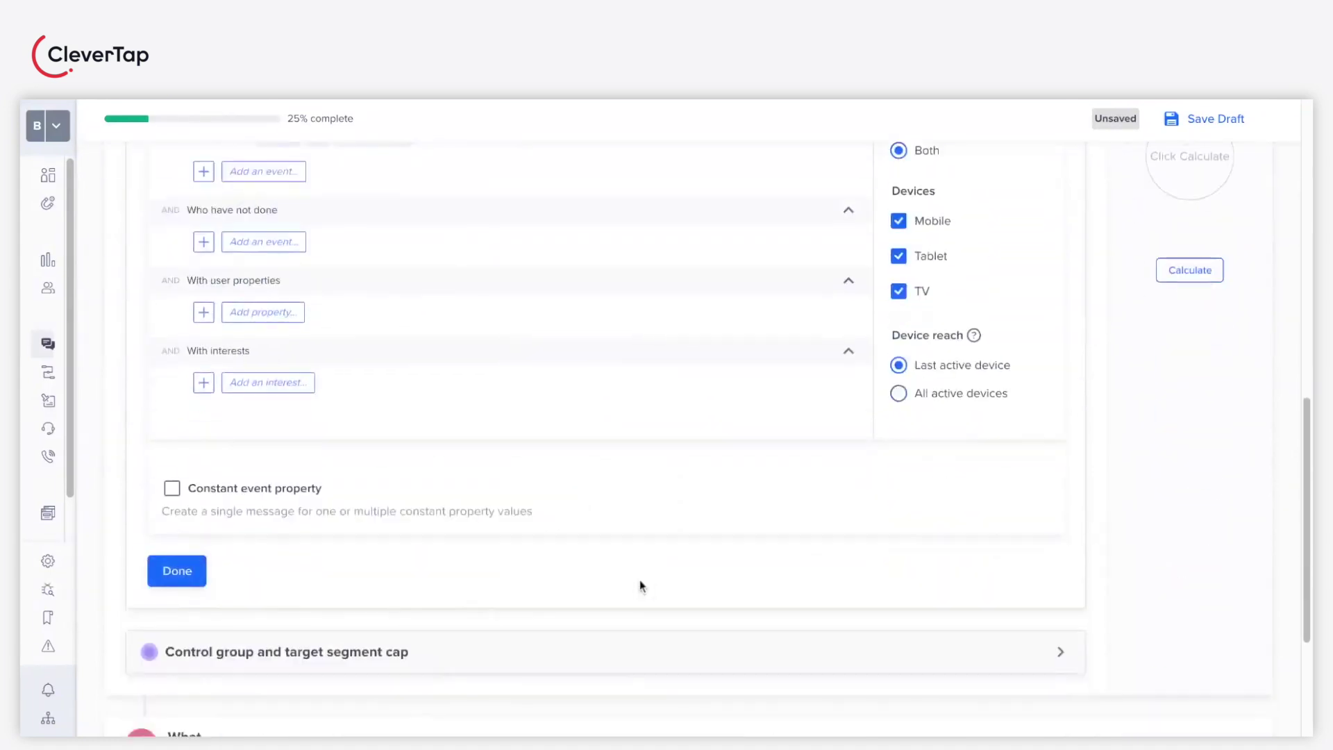
click(170, 576)
click(186, 460)
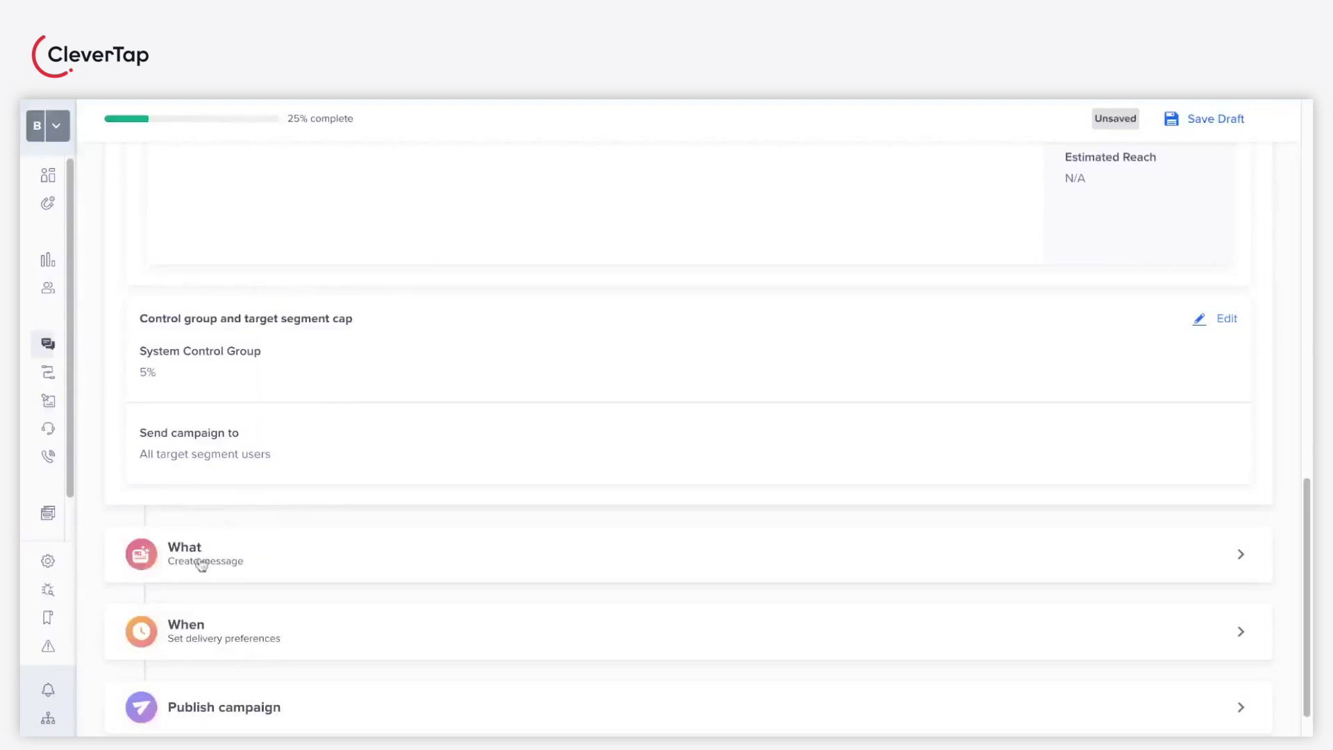
Expand the What section and launch Scribe from the push Title field
click(201, 564)
scroll(195, 583, down, 1)
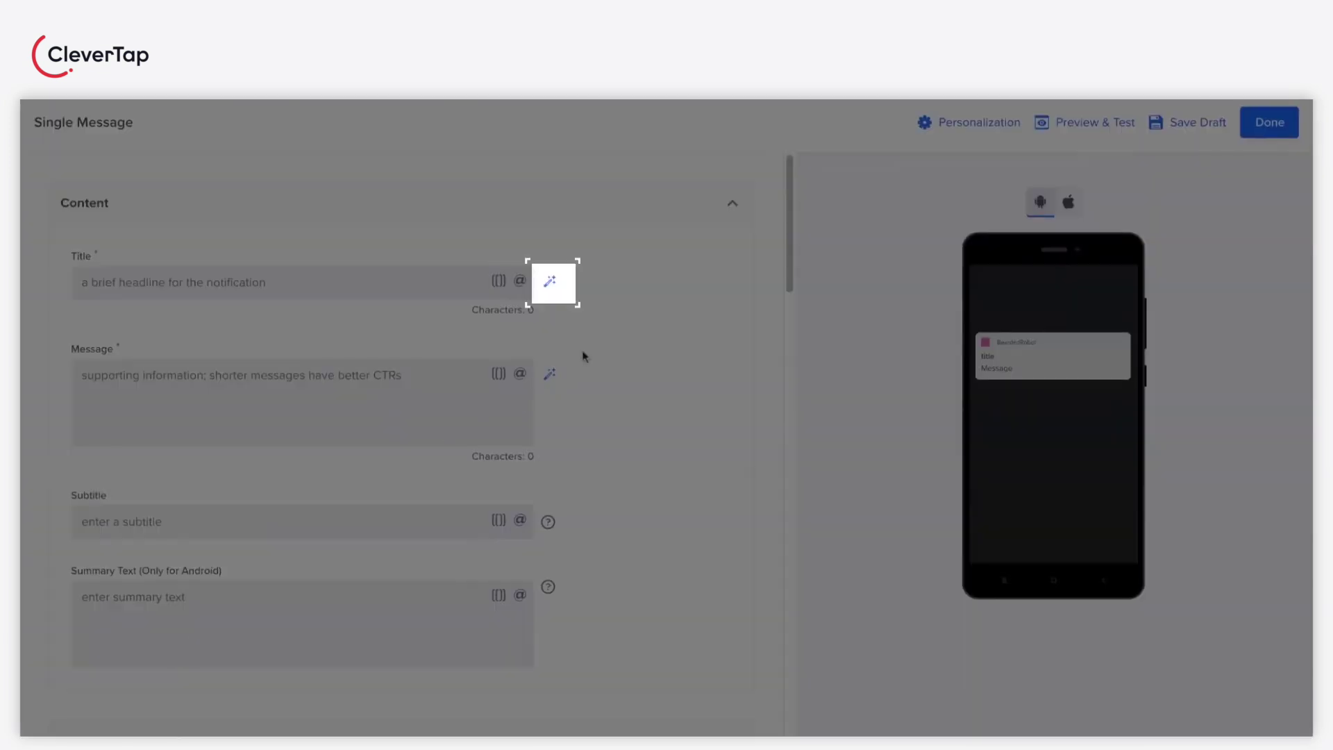
click(550, 282)
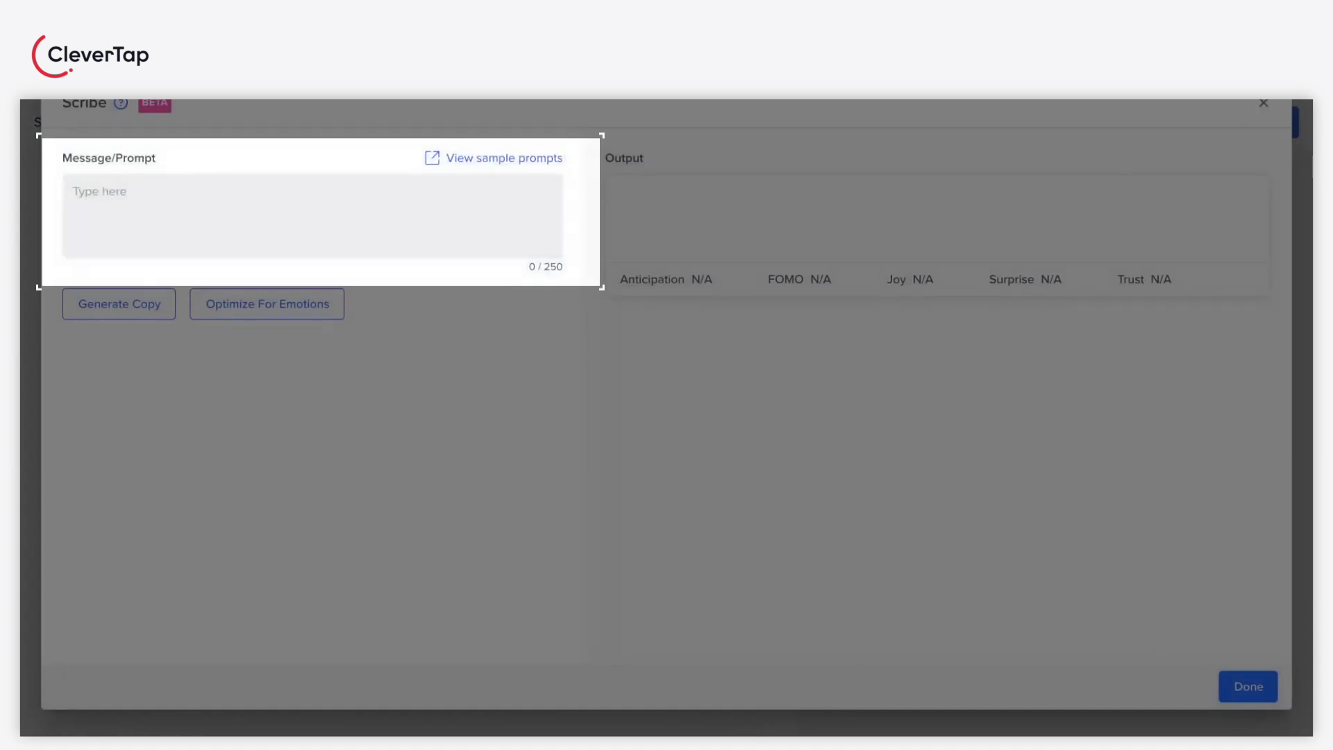
Dismiss the tips and generate titles from the prompt 'Give a message for 50% off on New Year's Eve.'
click(512, 170)
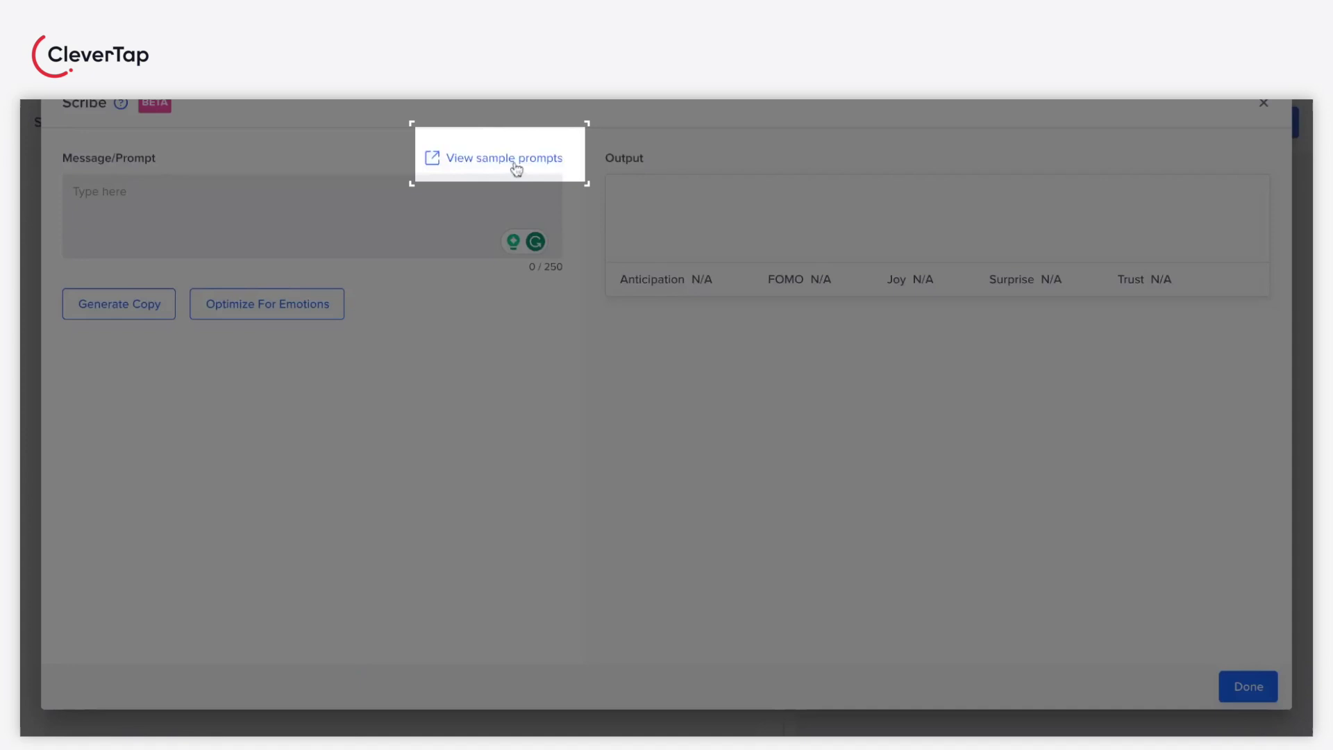
click(517, 170)
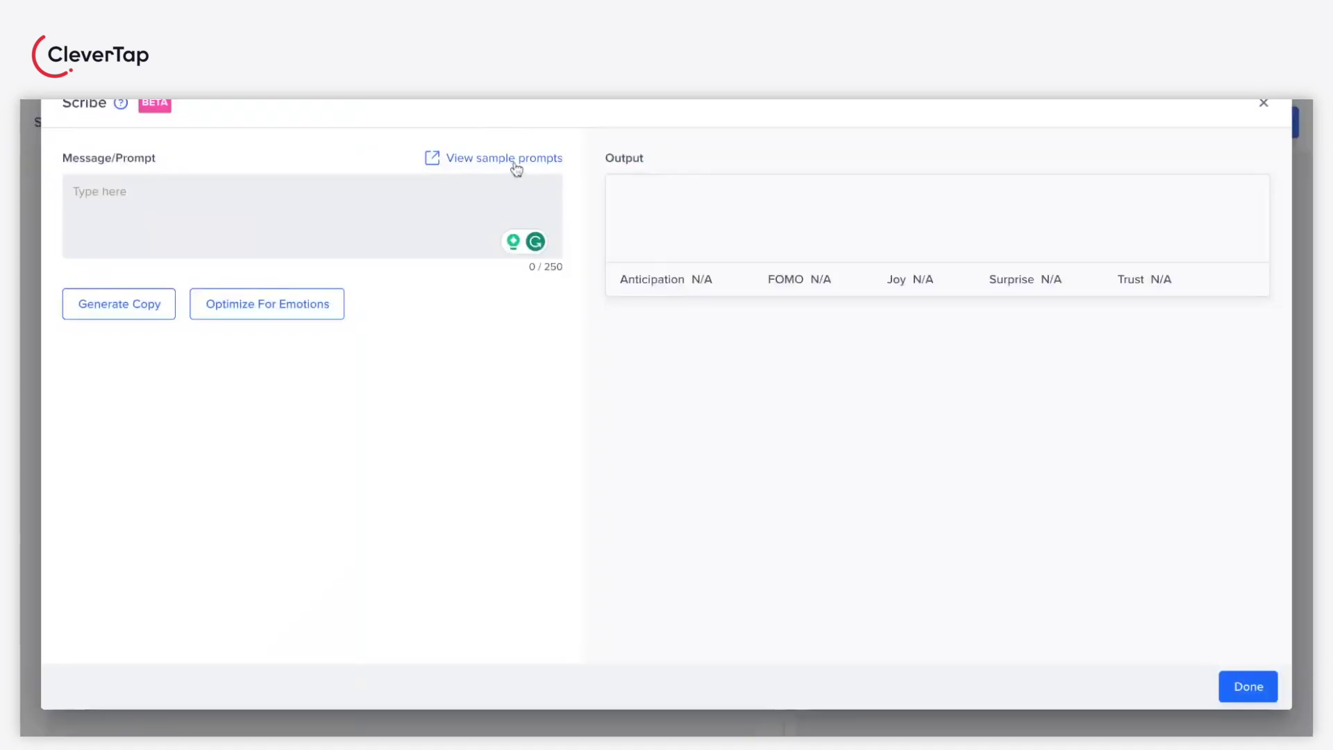
click(266, 206)
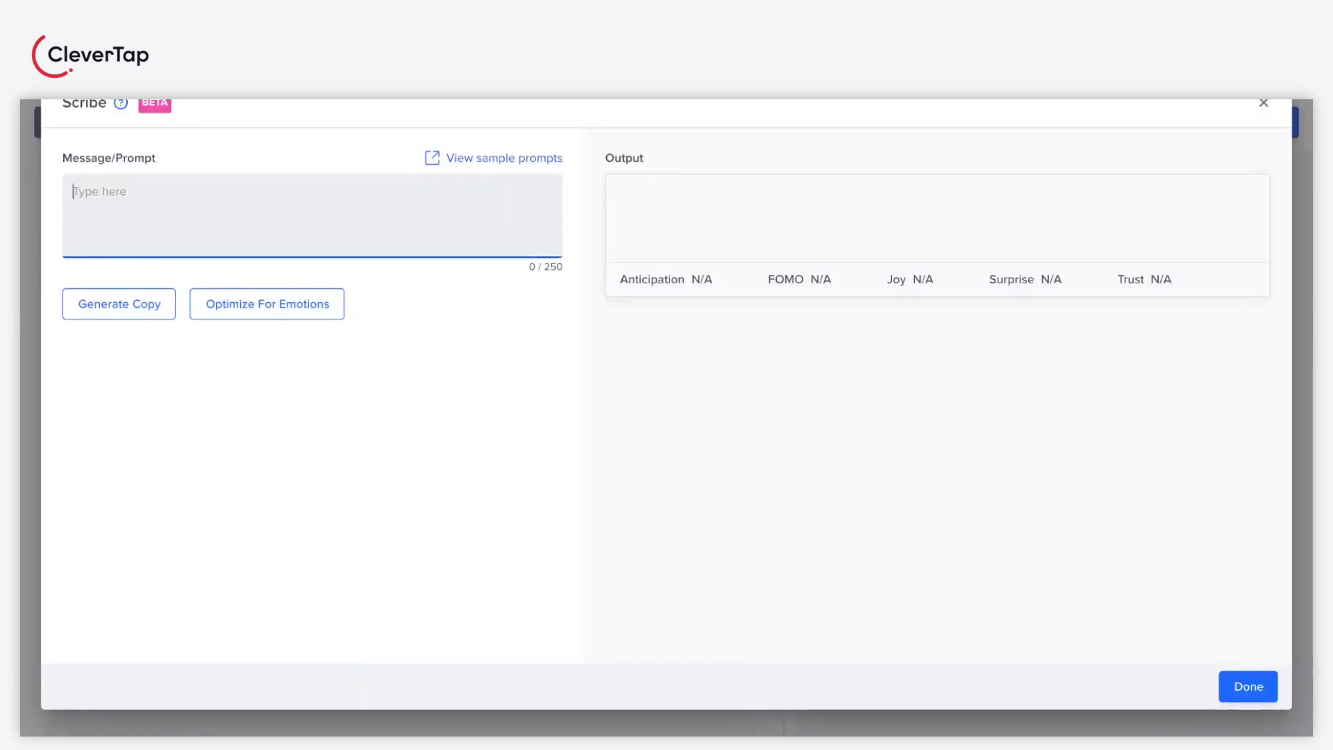
text(G)
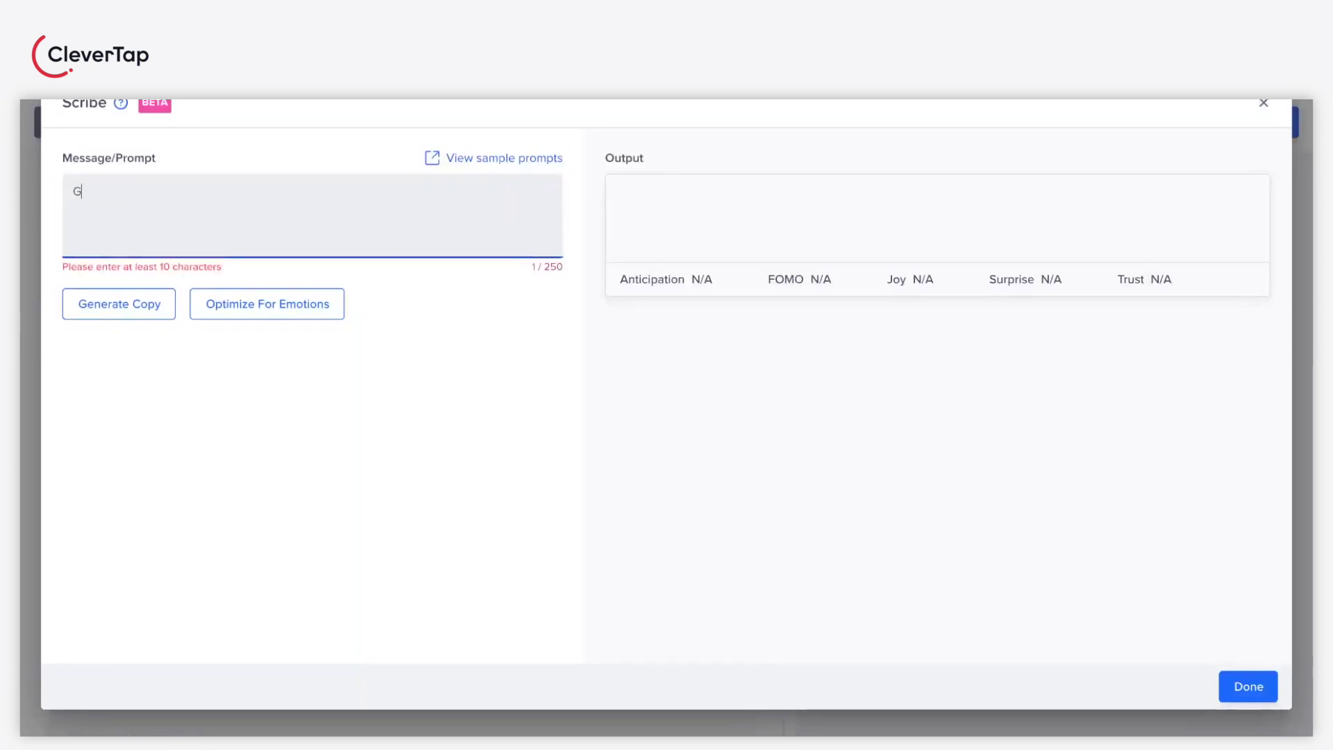
text(ive a message for 50% off on New Y)
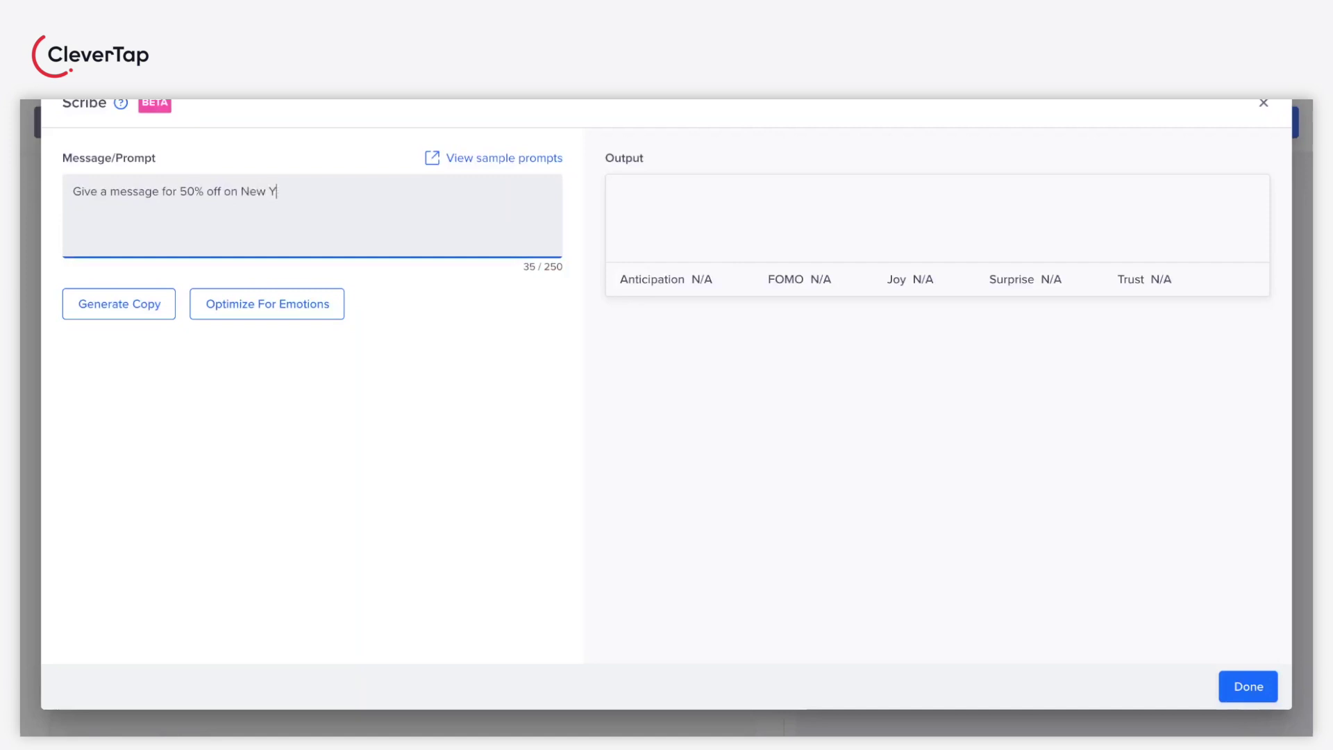
text(ear's Eve.)
click(124, 314)
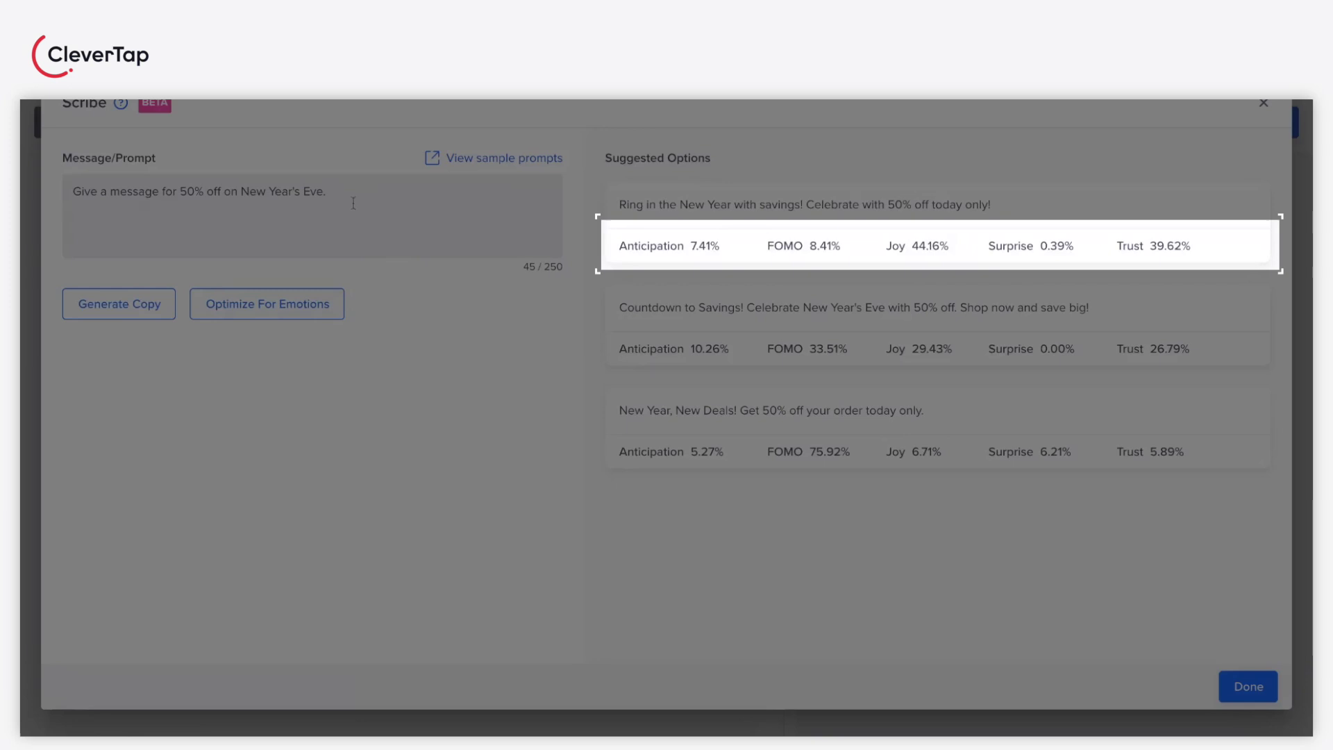
Add 'with emojis' to the end of the prompt and regenerate the suggestions
click(352, 201)
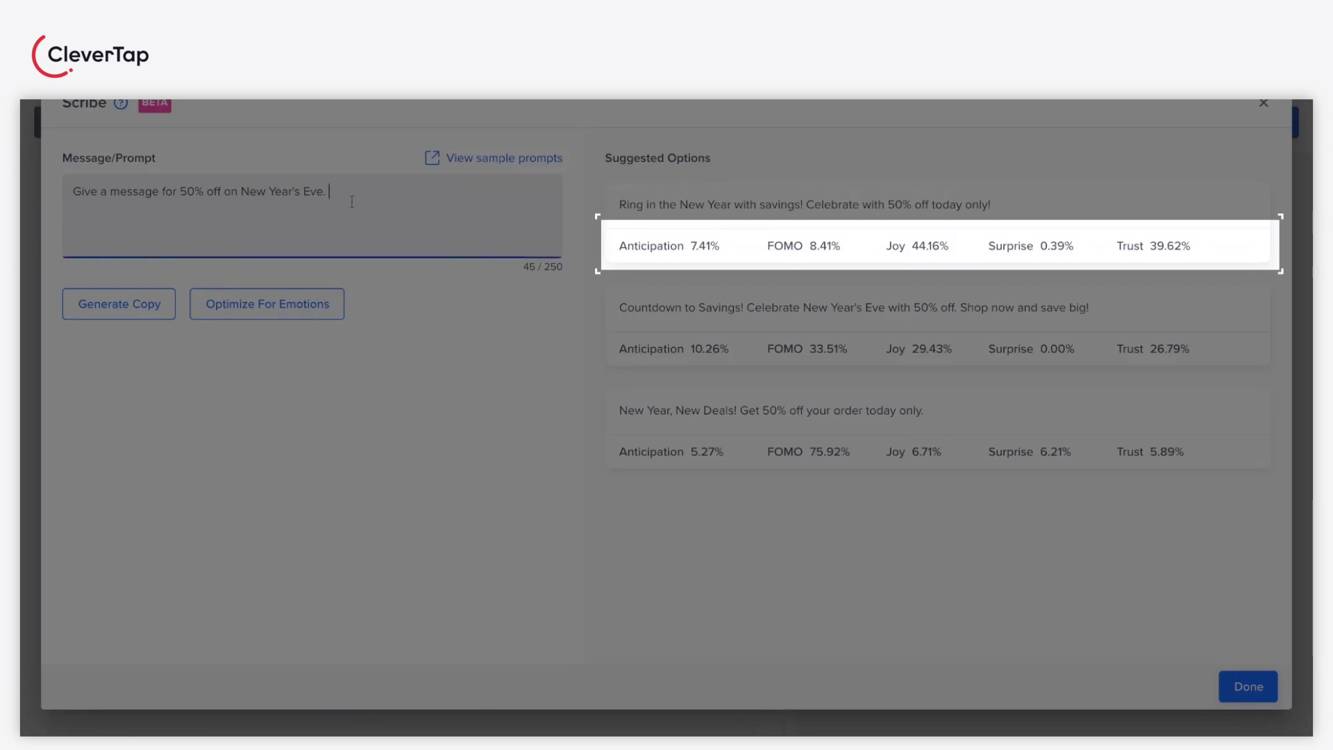
key(BackSpace)
text(with emojis)
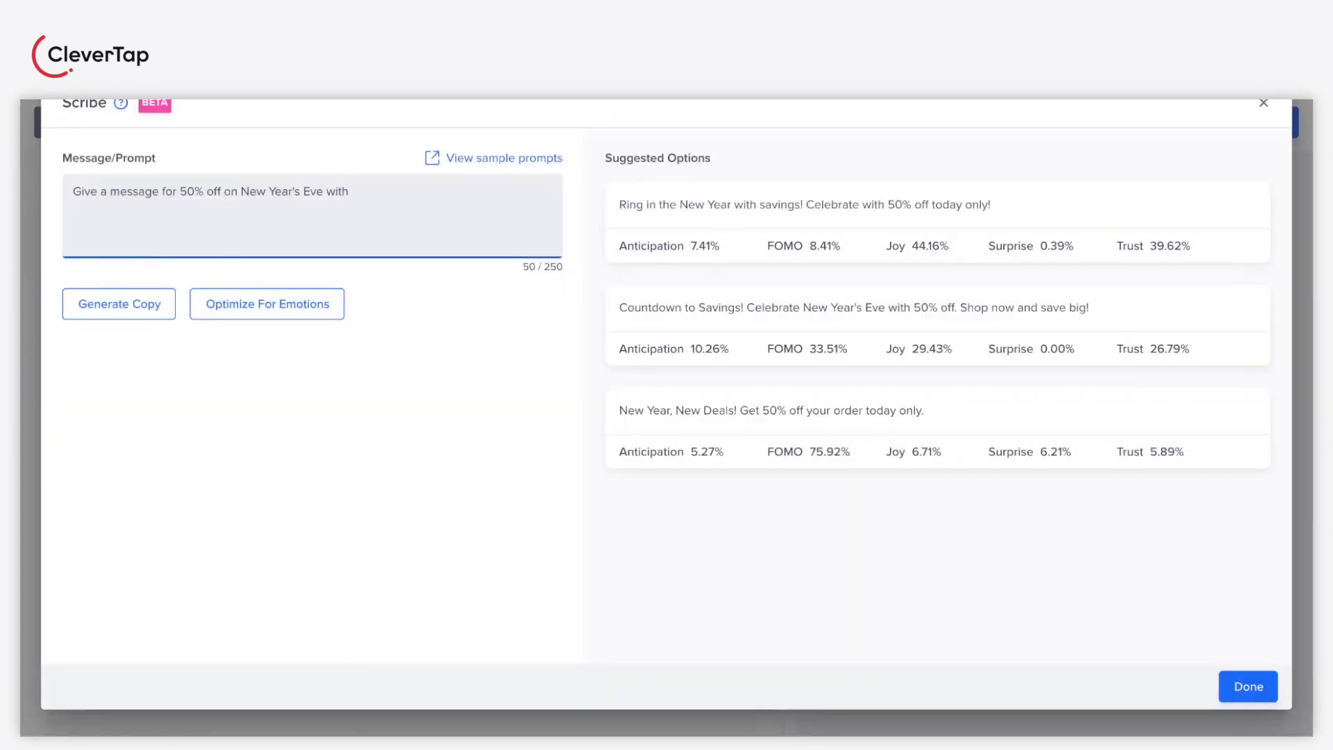
click(121, 312)
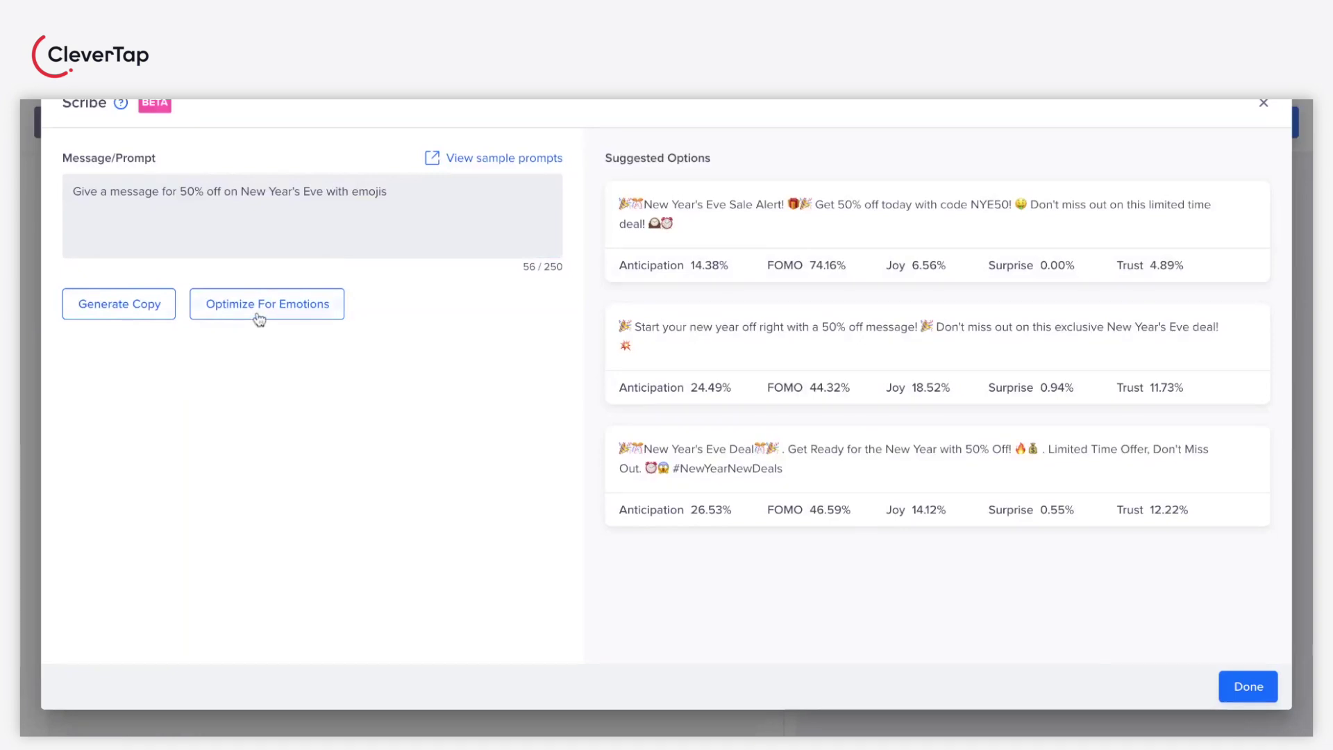
Optimize the suggestions for emotions, rank them by Joy, and copy the top 40.32% Joy title
click(259, 319)
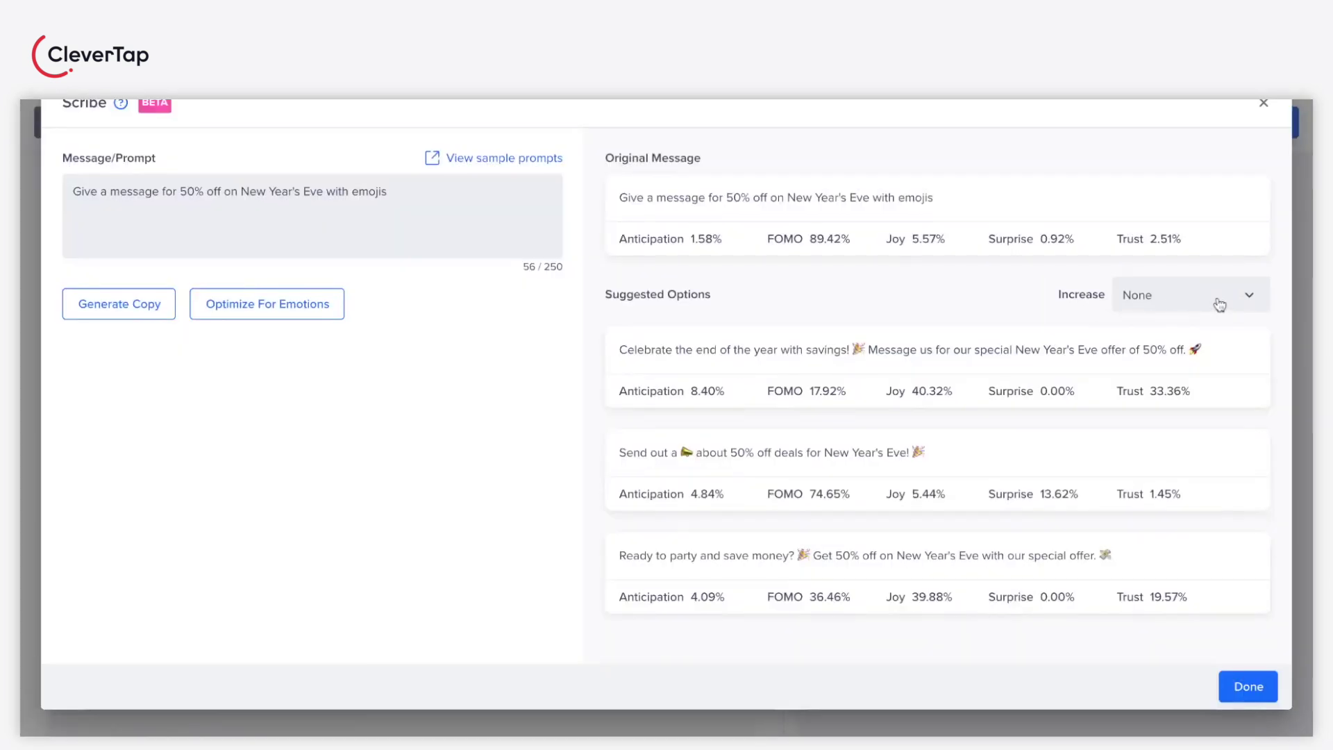
click(1219, 305)
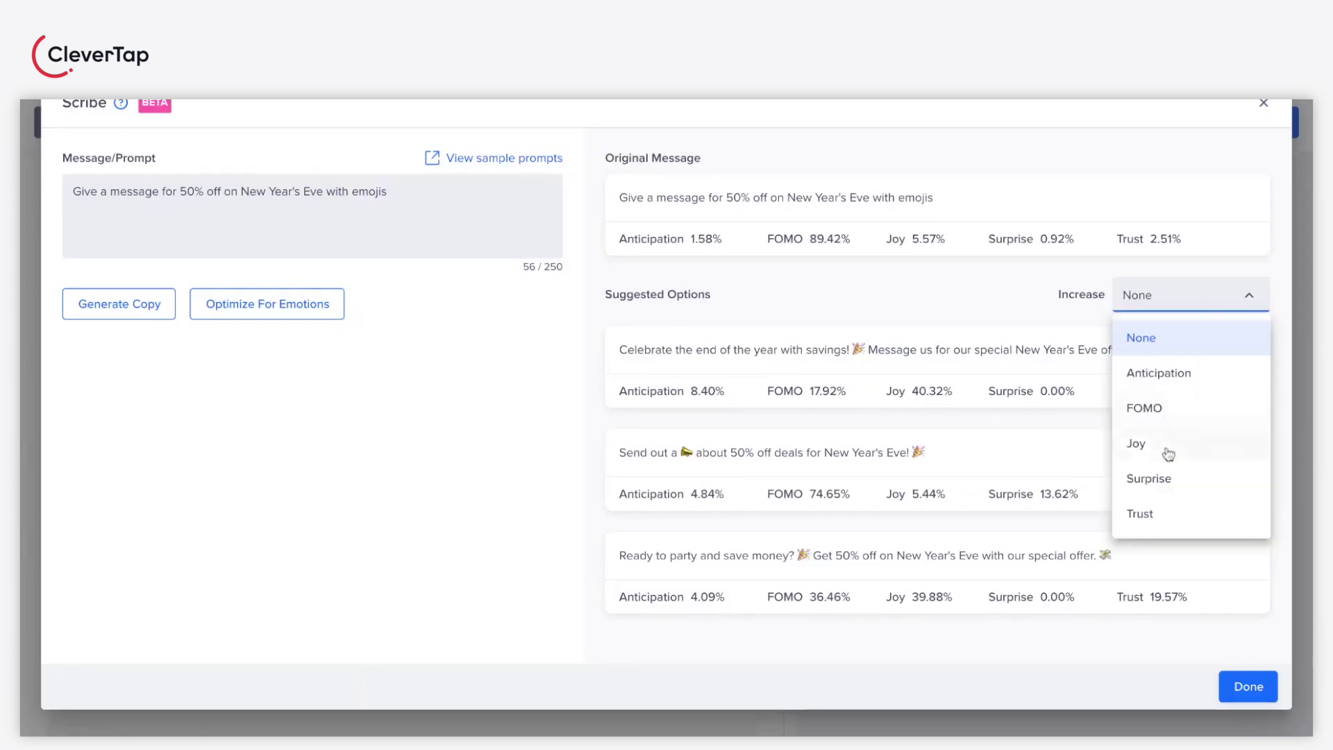
click(1169, 452)
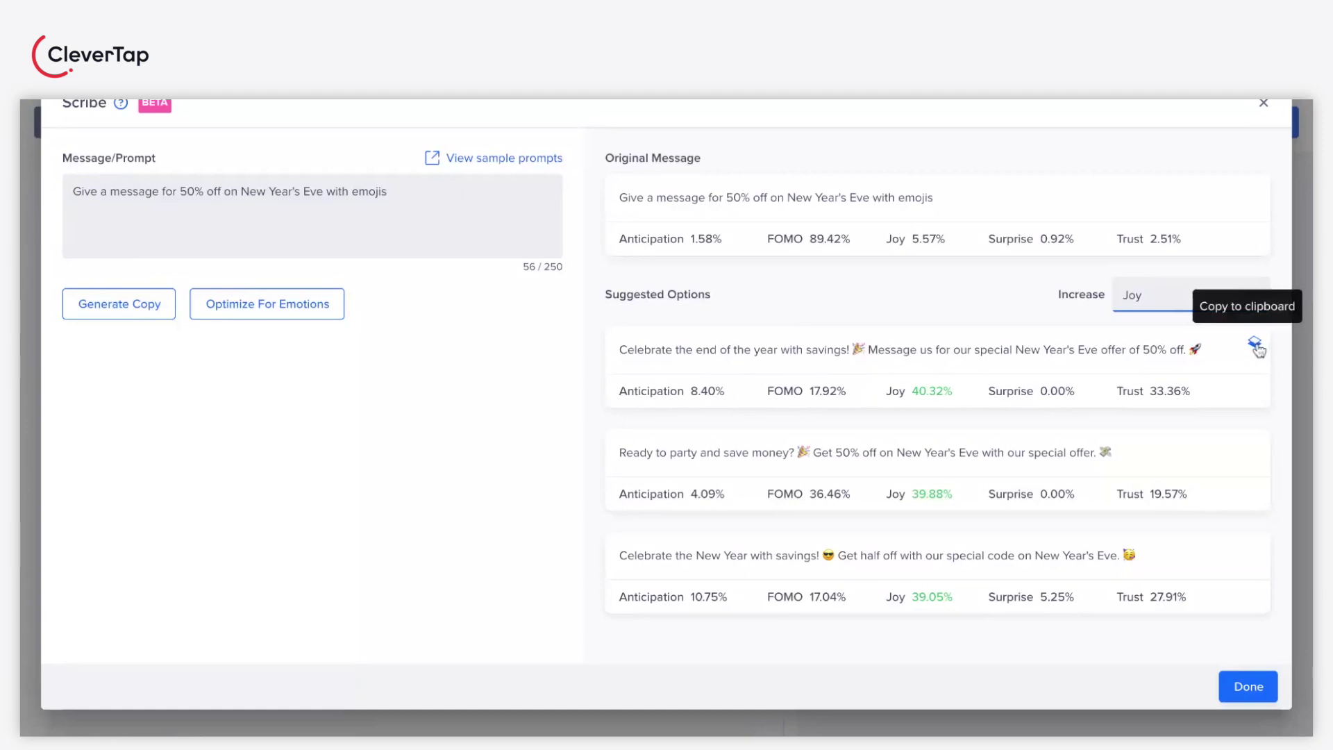
click(1255, 345)
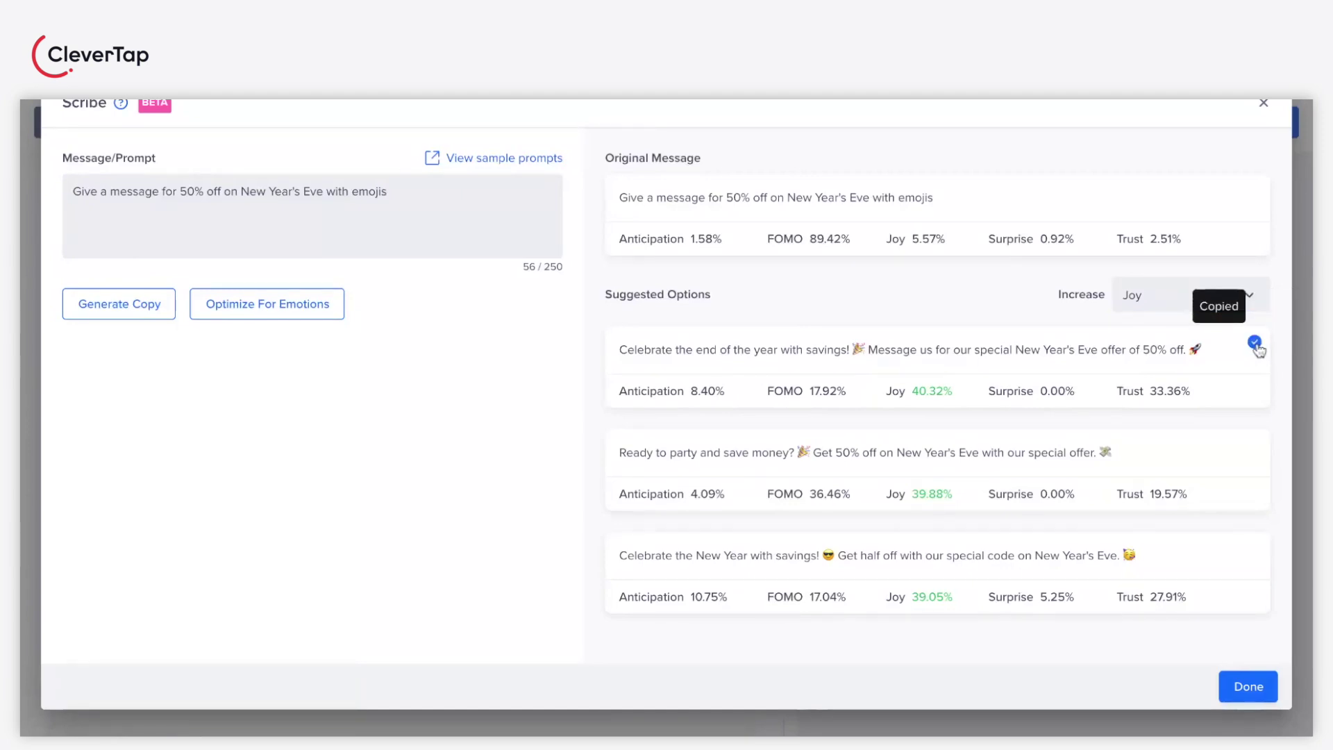
Paste the copied Joy suggestion into the push Title field and finish editing the content
click(1247, 687)
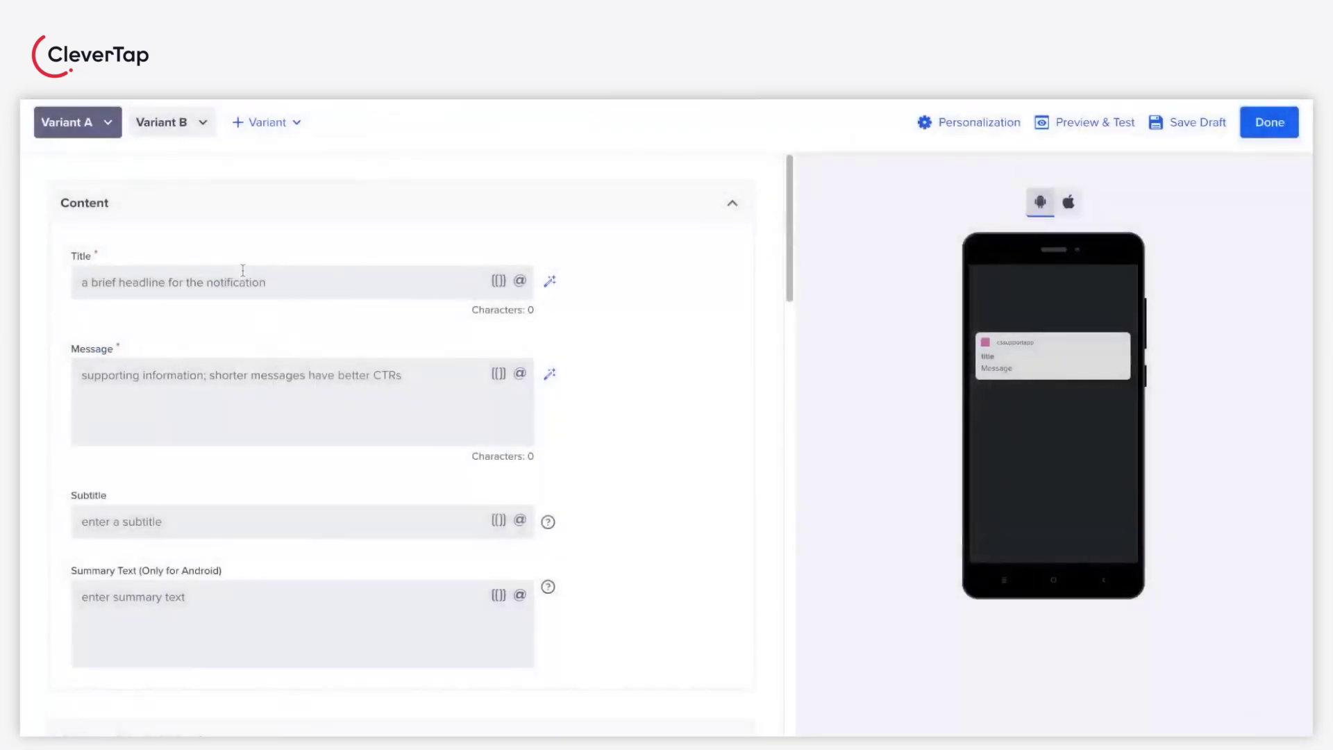
click(243, 270)
key(ctrl+v)
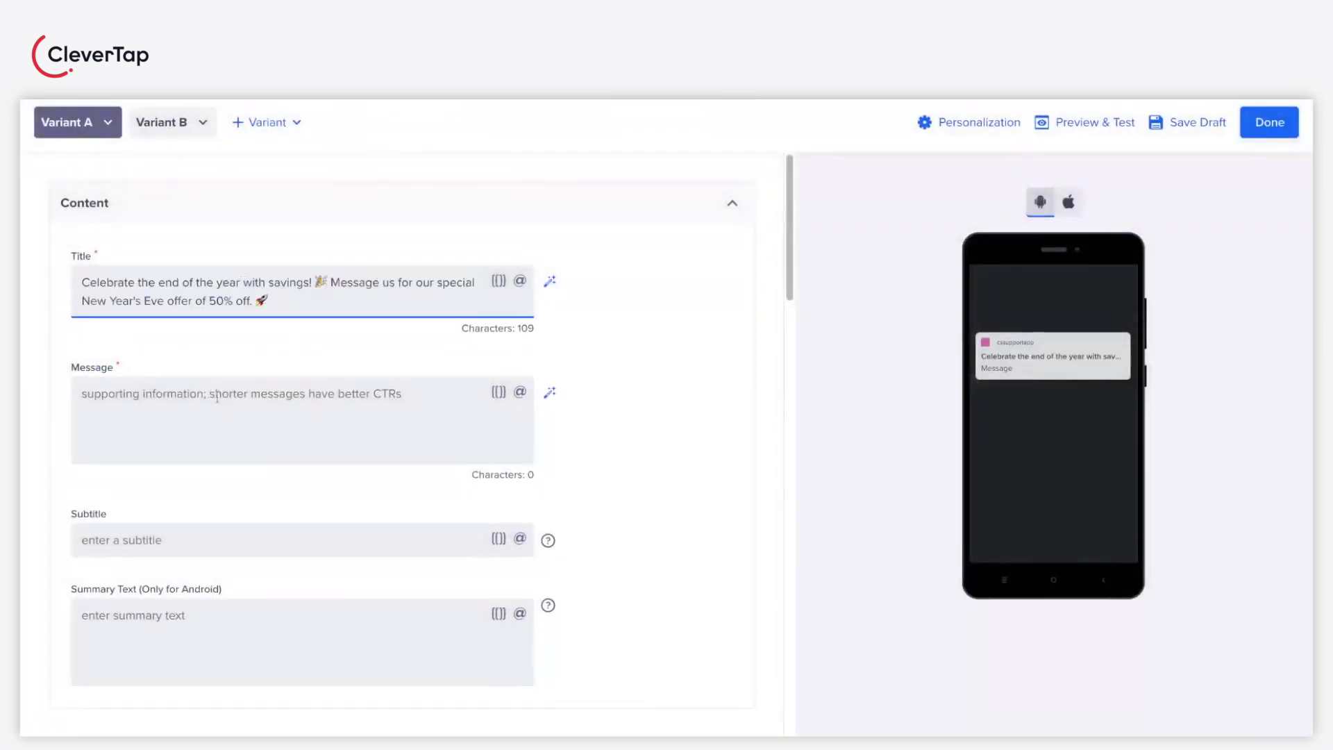
click(1265, 125)
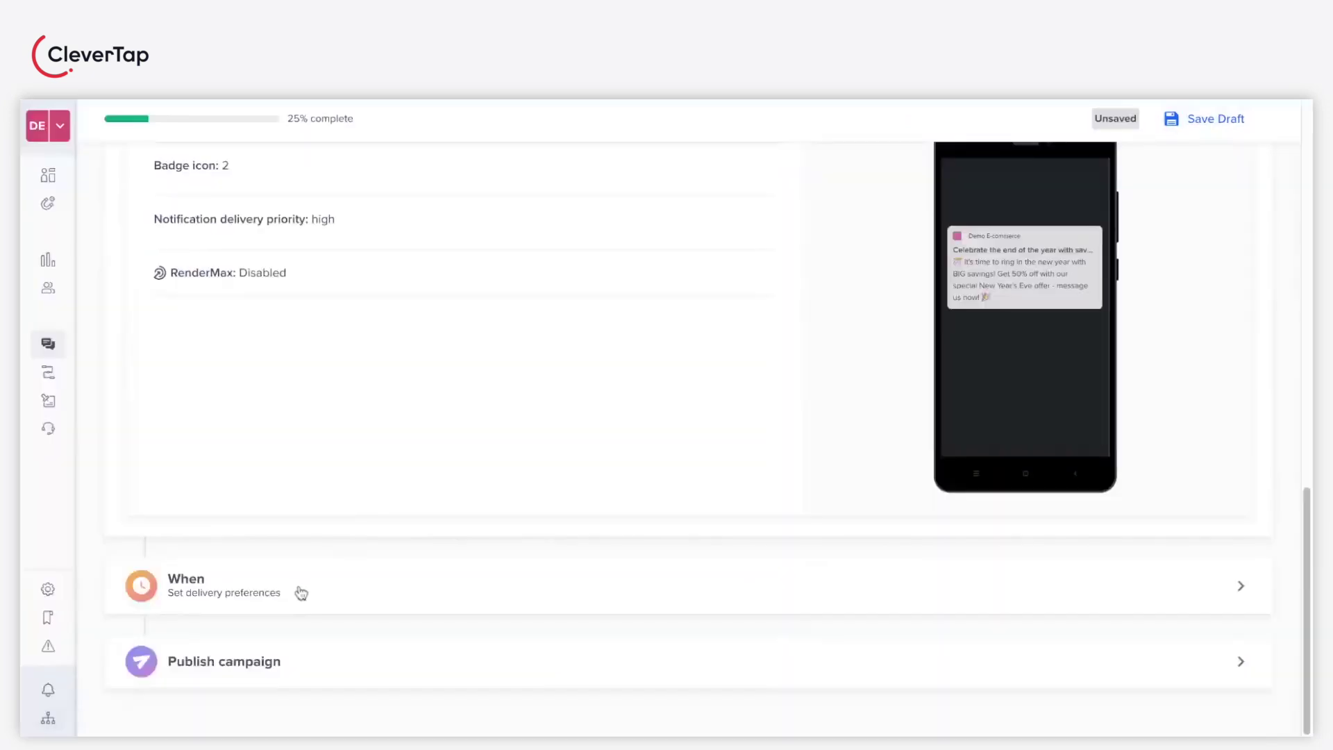
Keep Send Now with a 10-minute time to live and confirm the delivery preferences
click(301, 593)
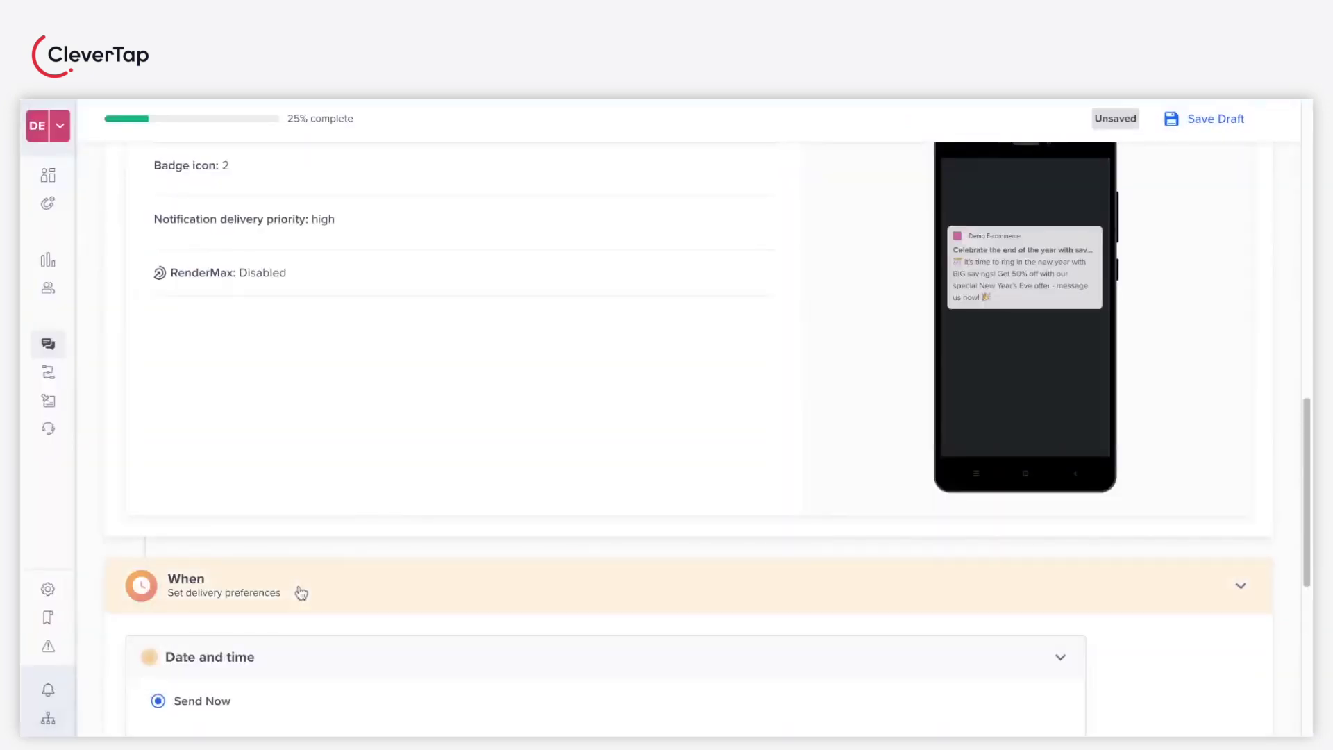
scroll(301, 593, down, 5)
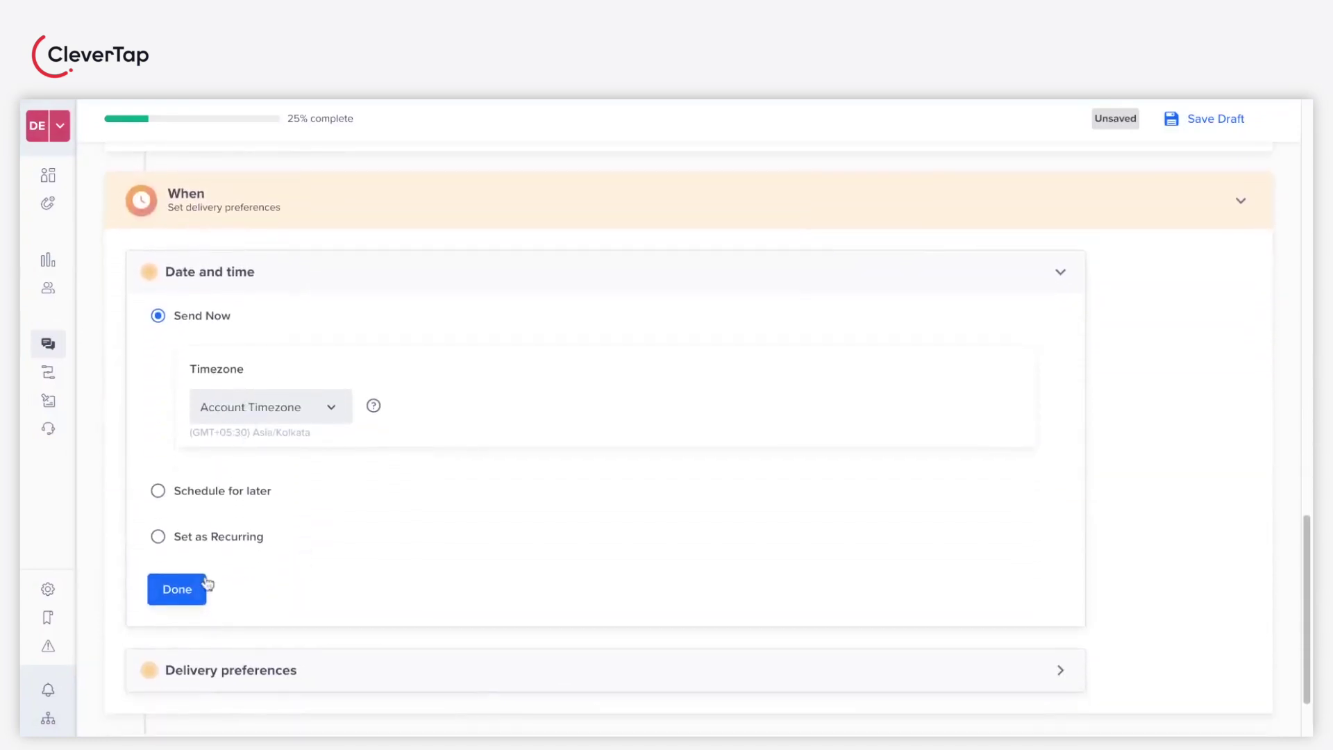
click(204, 584)
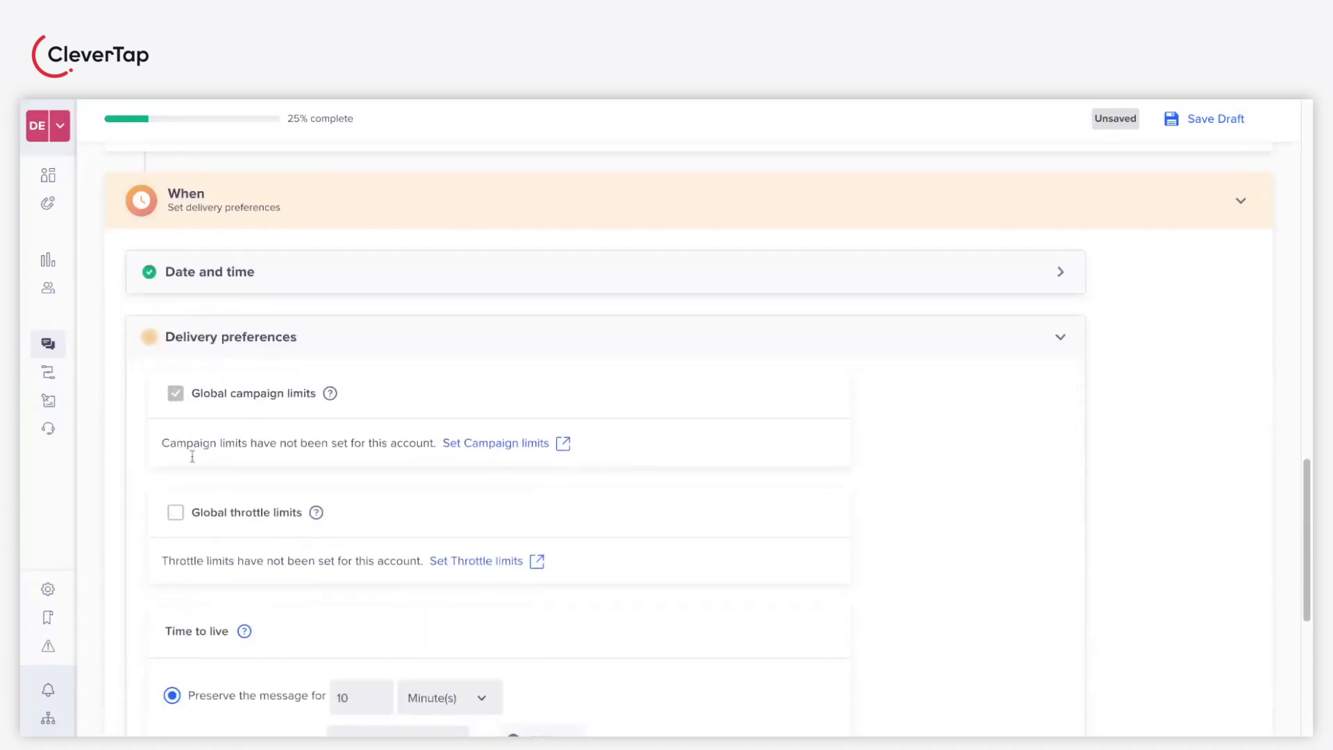
scroll(185, 511, down, 4)
scroll(186, 615, down, 2)
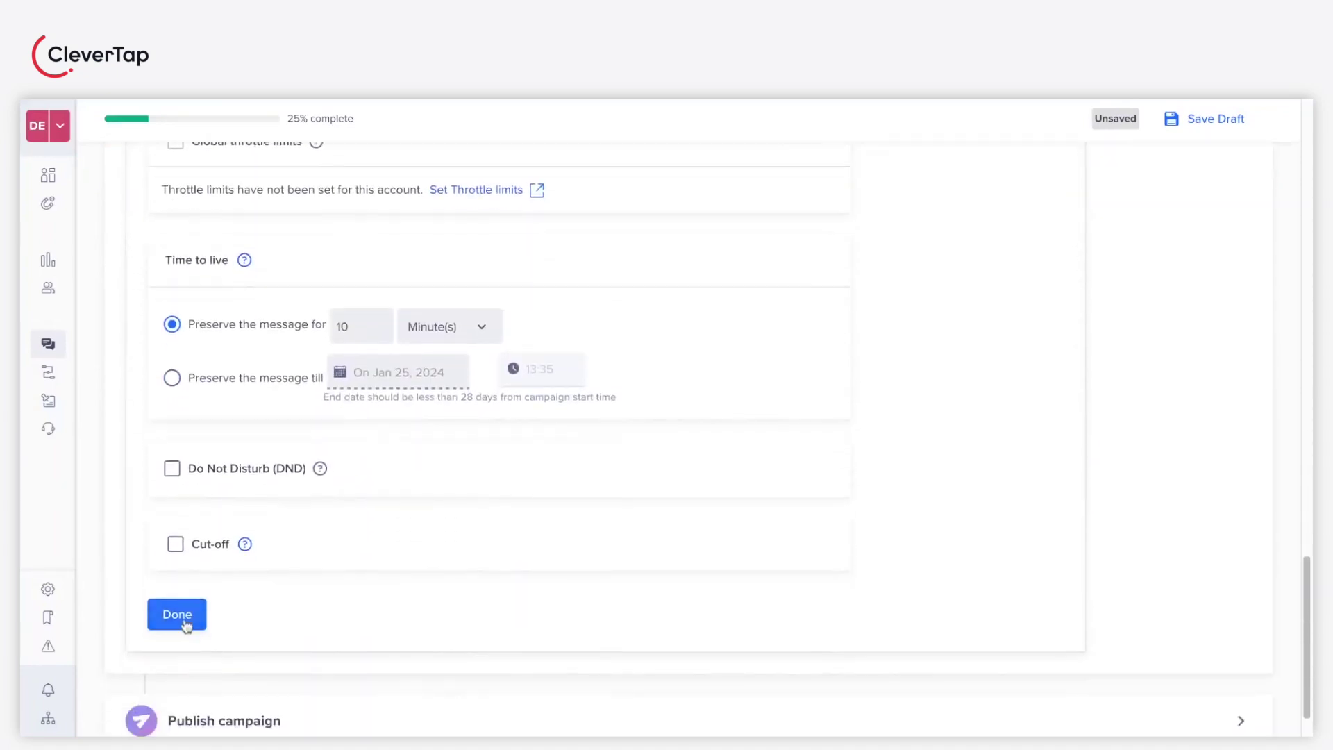
click(185, 625)
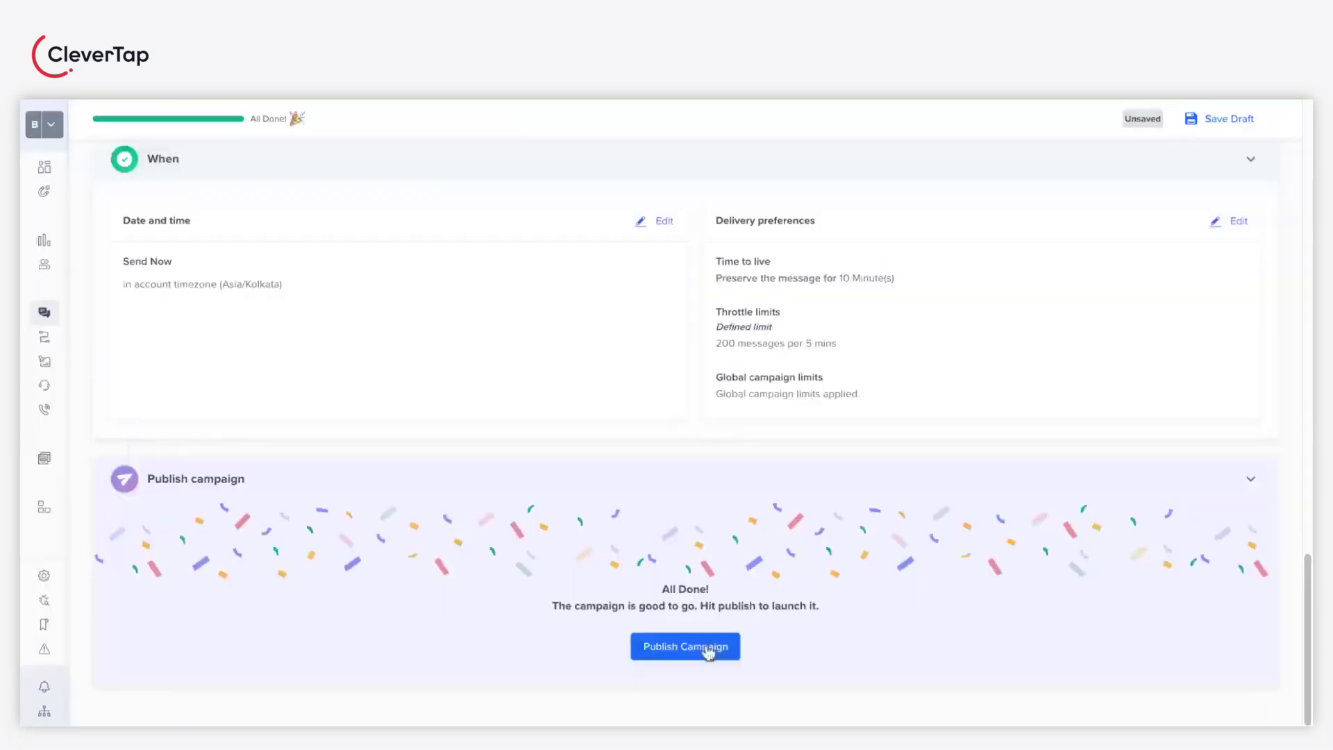
Publish the '50% OFF on New Year's eve' campaign and confirm the publish dialog
click(707, 650)
click(666, 438)
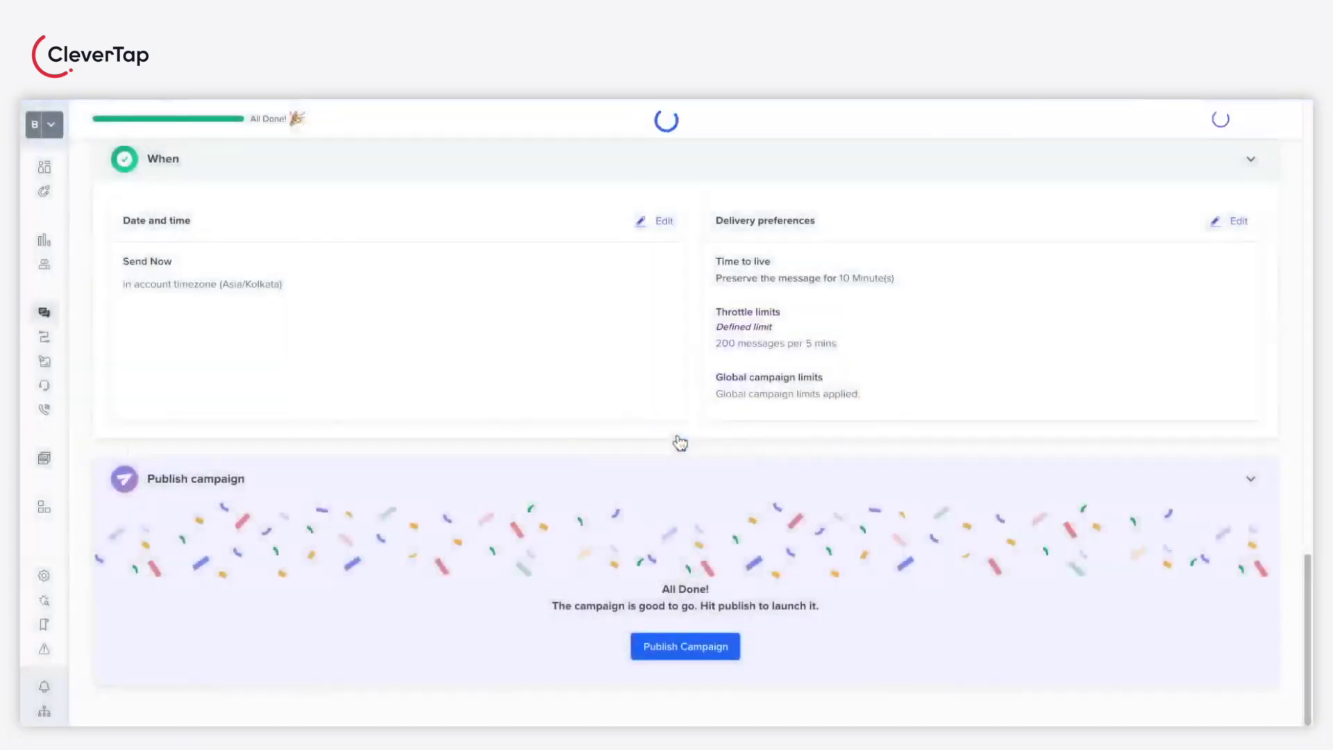